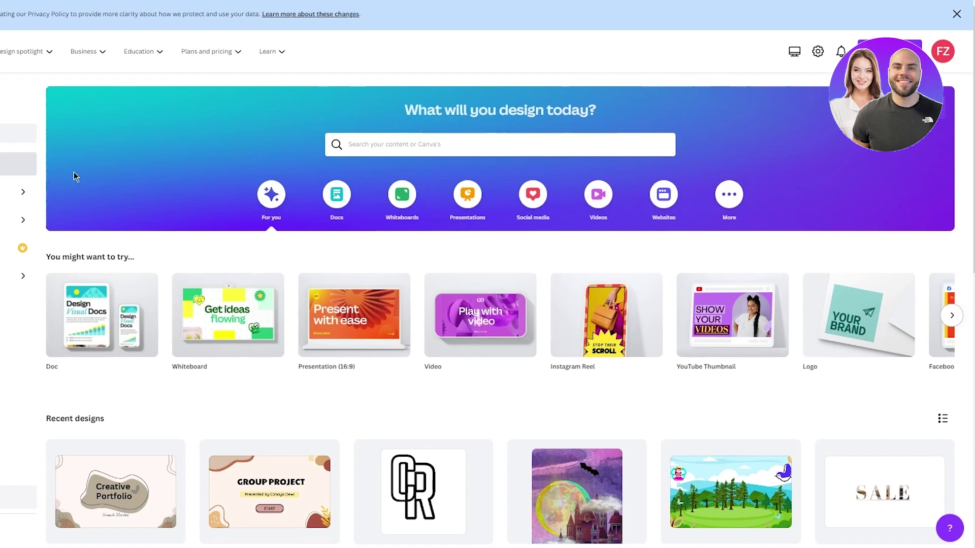
scroll(210, 178, "down", 5)
scroll(210, 177, "up", 4)
scroll(361, 255, "down", 5)
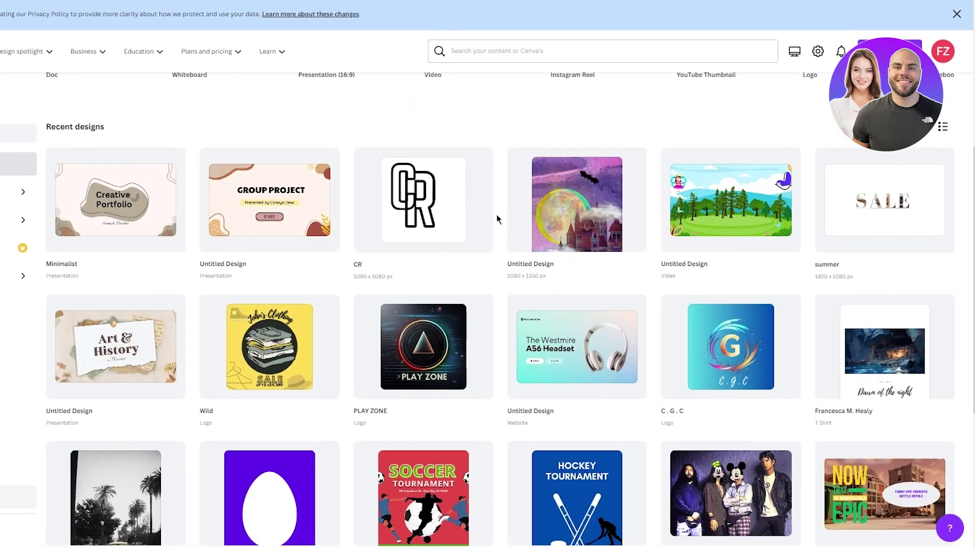
scroll(497, 218, "down", 5)
scroll(497, 219, "down", 4)
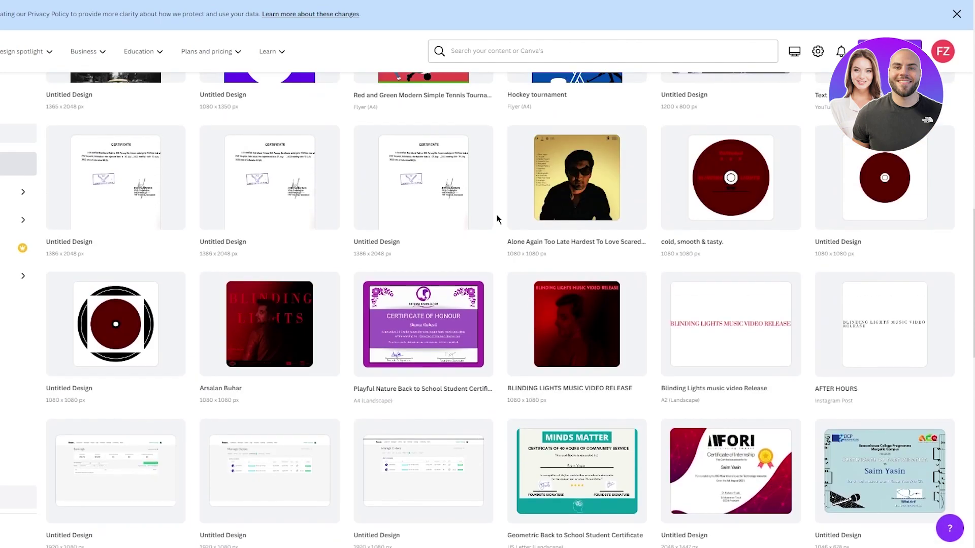
scroll(497, 220, "up", 10)
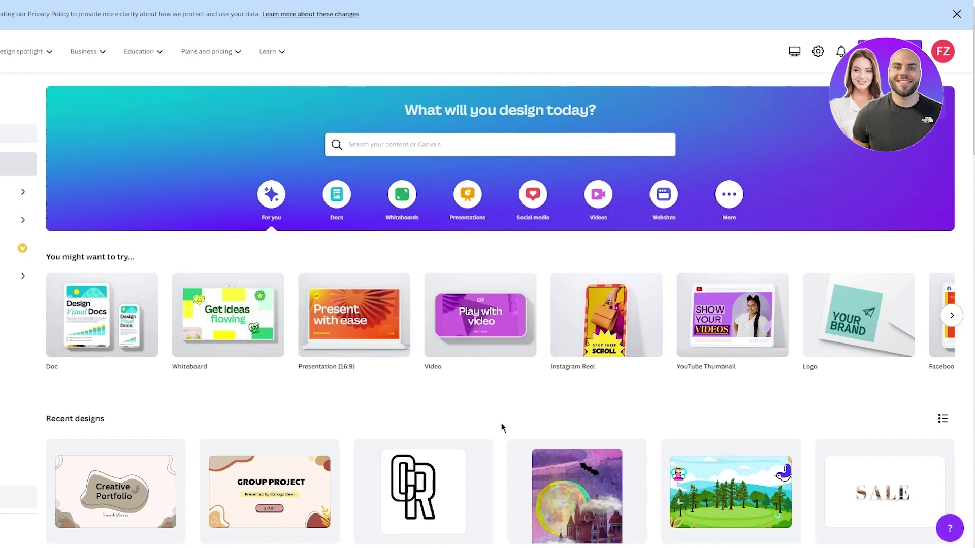
scroll(503, 425, "down", 15)
scroll(502, 429, "down", 4)
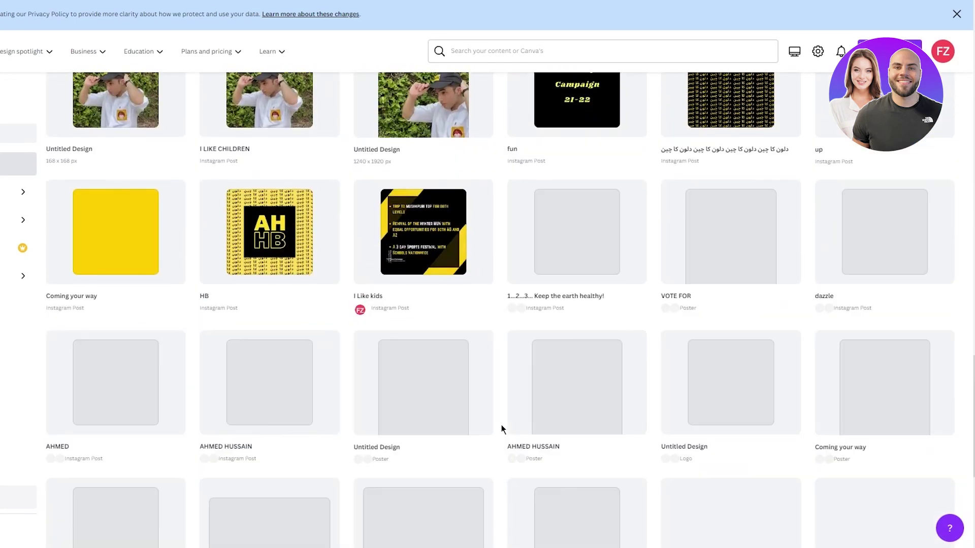
scroll(501, 429, "up", 3)
scroll(502, 429, "down", 1)
scroll(502, 429, "down", 7)
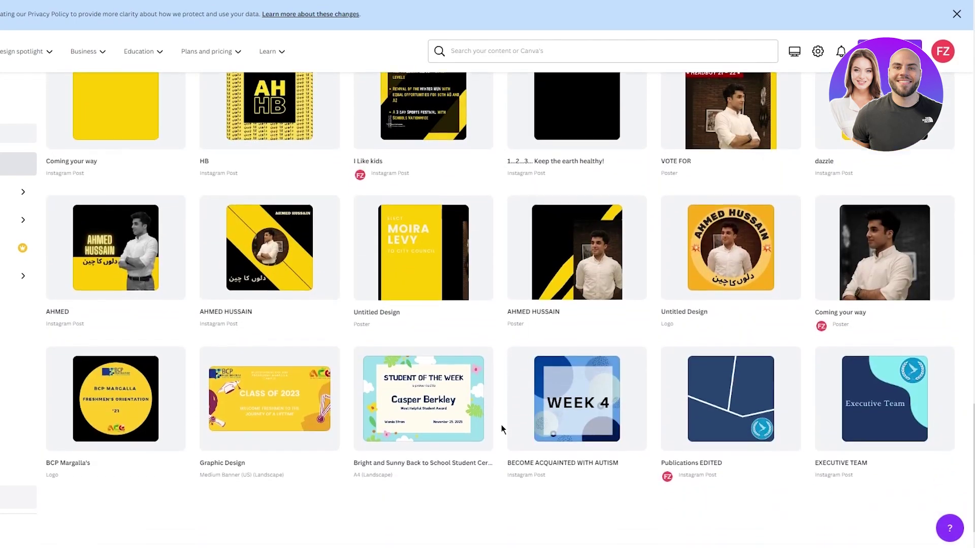
scroll(501, 424, "up", 20)
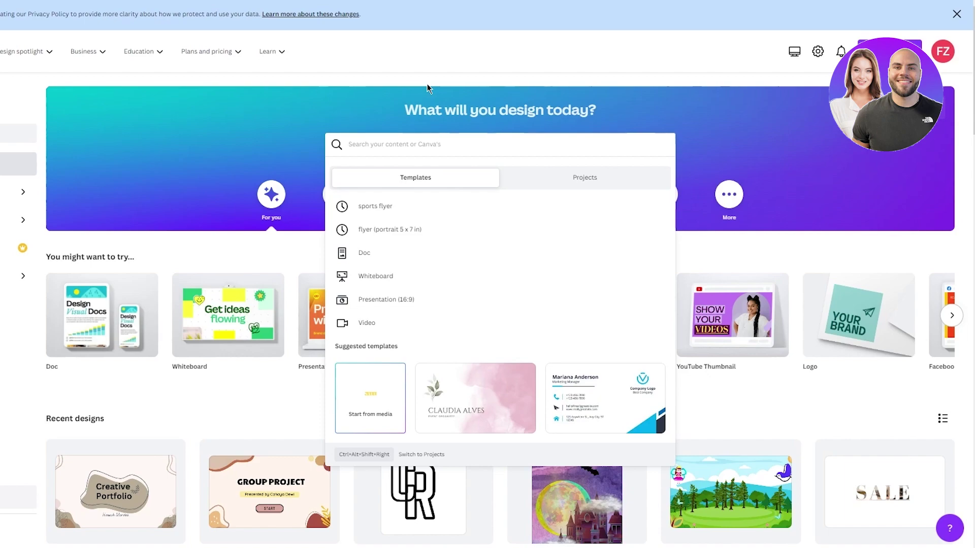
Search Canva for 'email newsletter' and browse the Email Newsletter template results
type("ema")
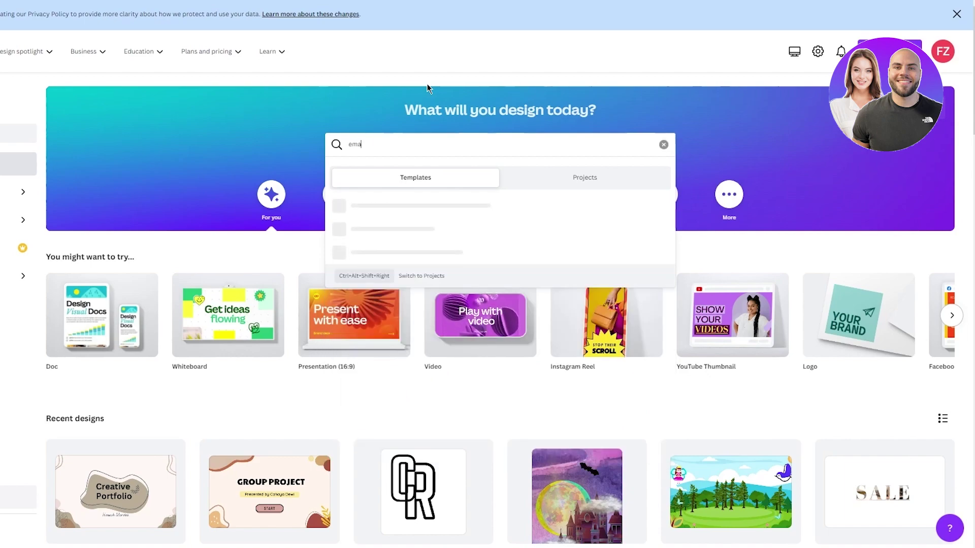
type("il ne")
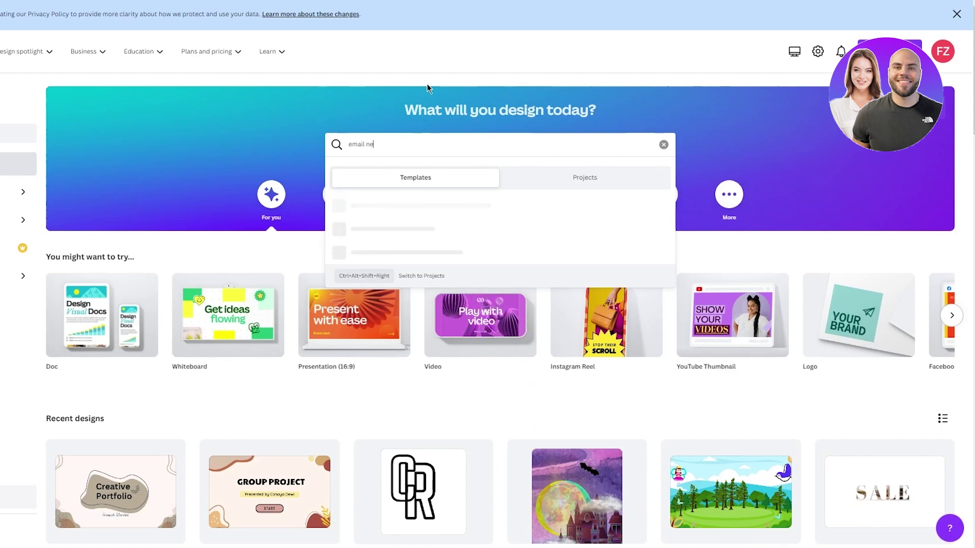
type("wslette")
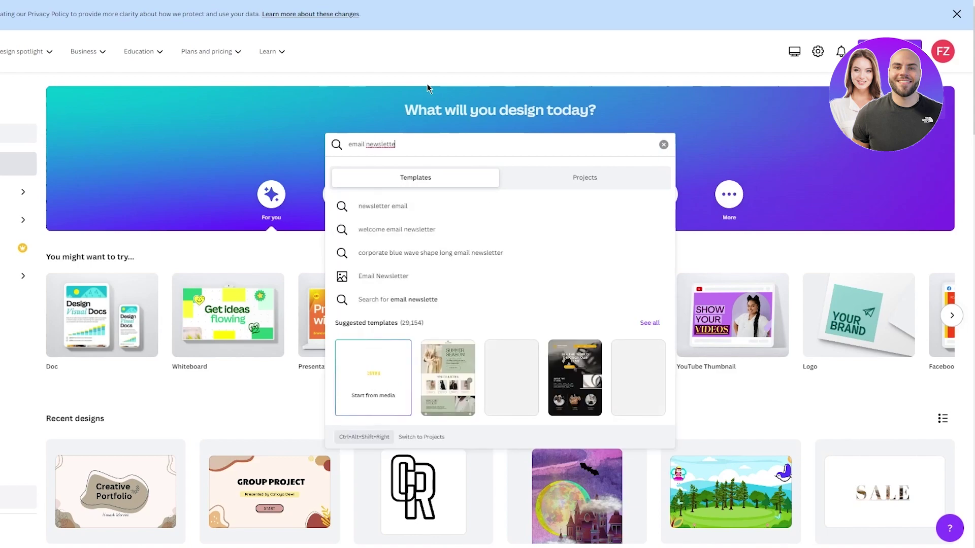
left_click(478, 277)
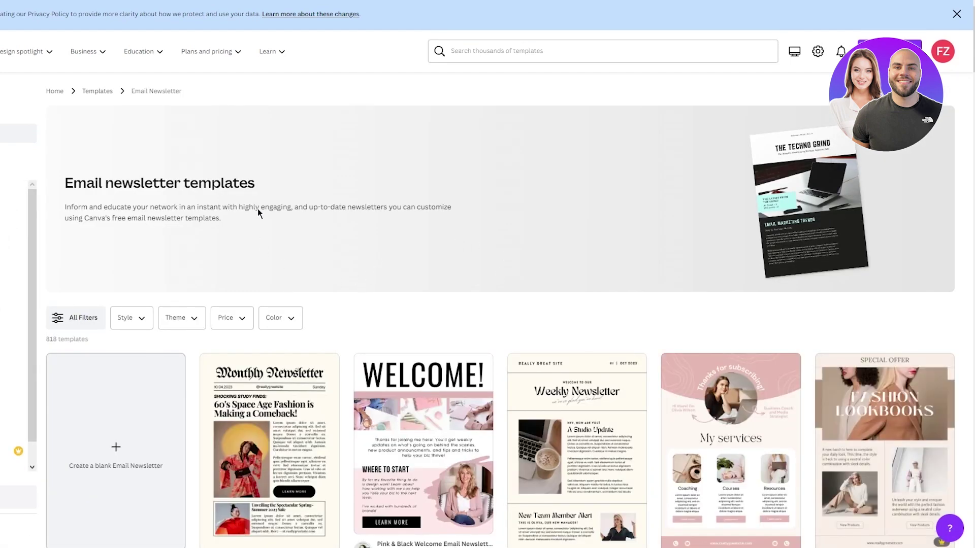
scroll(257, 208, "down", 5)
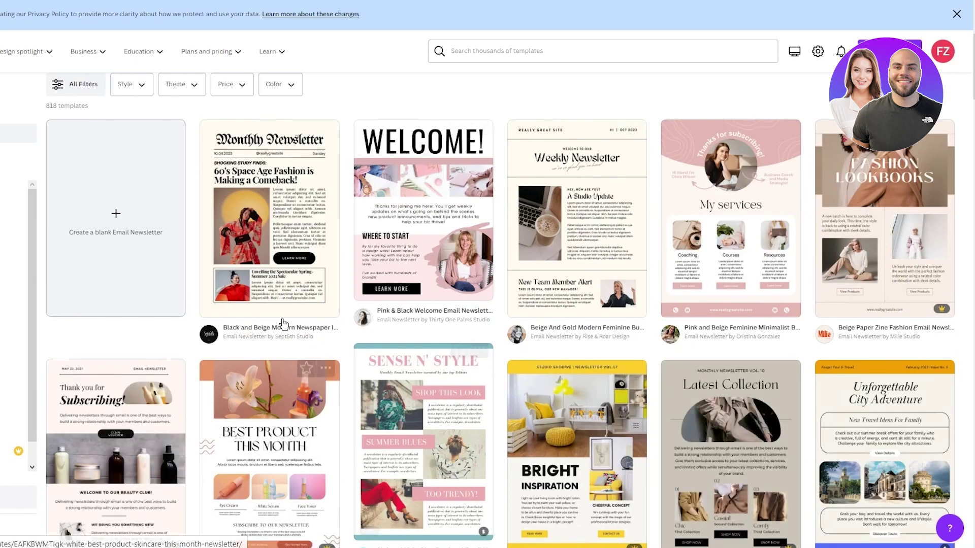
scroll(283, 324, "down", 7)
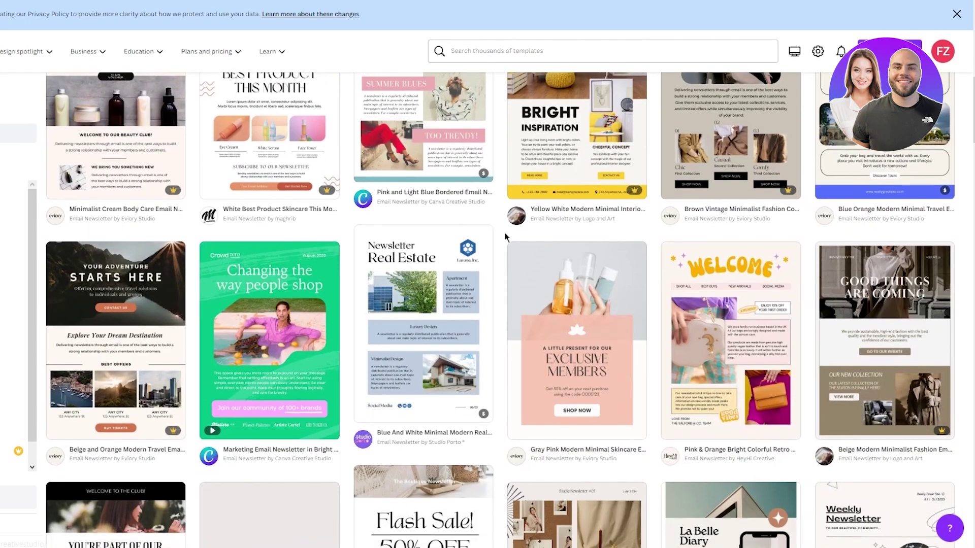
scroll(559, 254, "down", 5)
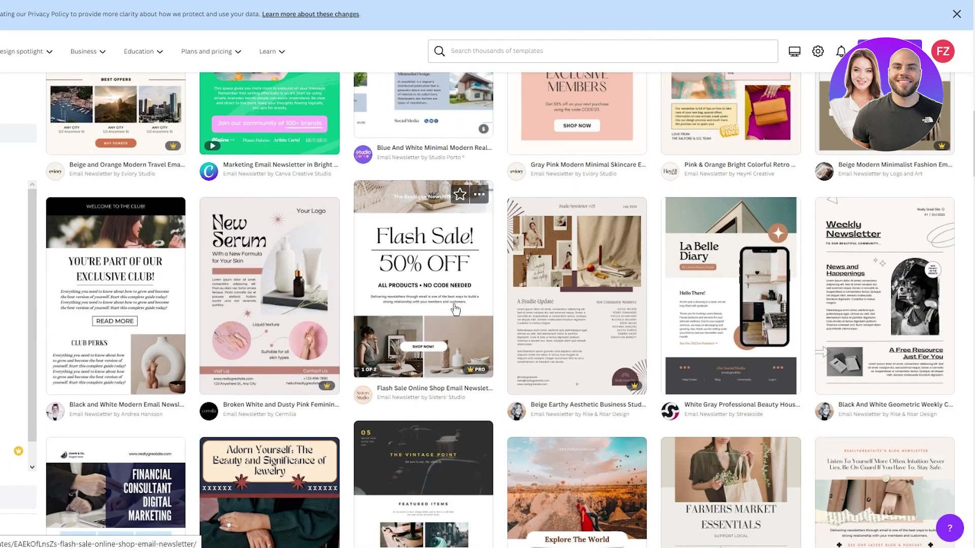
scroll(455, 309, "down", 10)
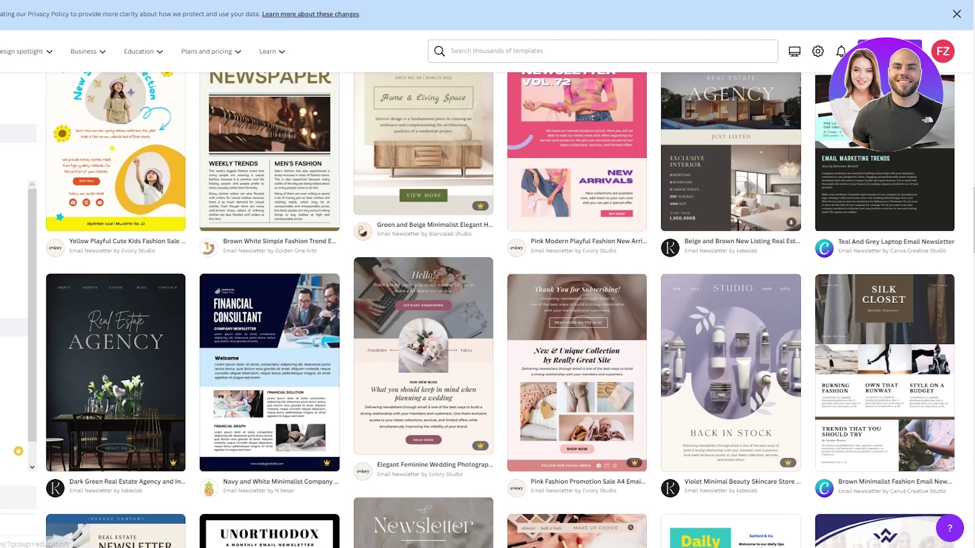
Open a blank email newsletter in a new browser tab
scroll(129, 325, "up", 15)
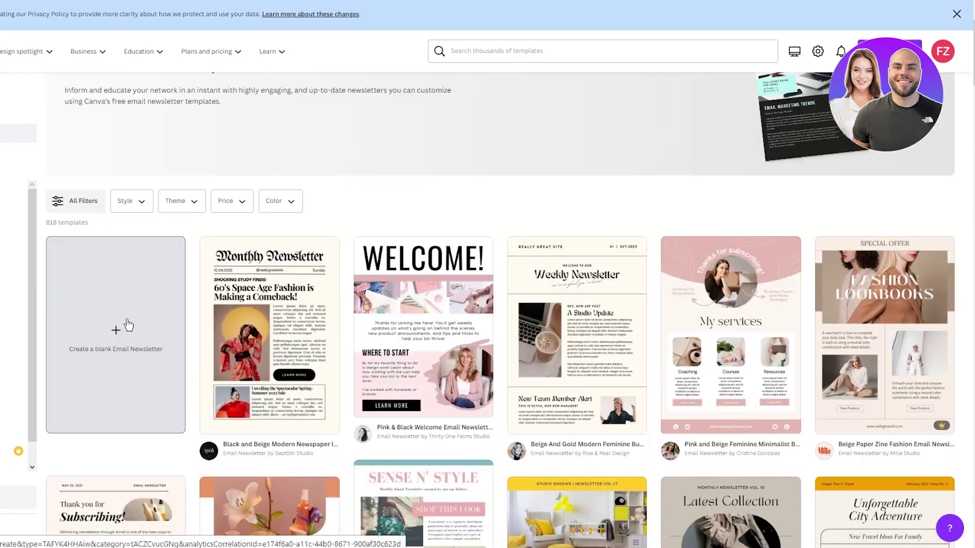
right_click(128, 325)
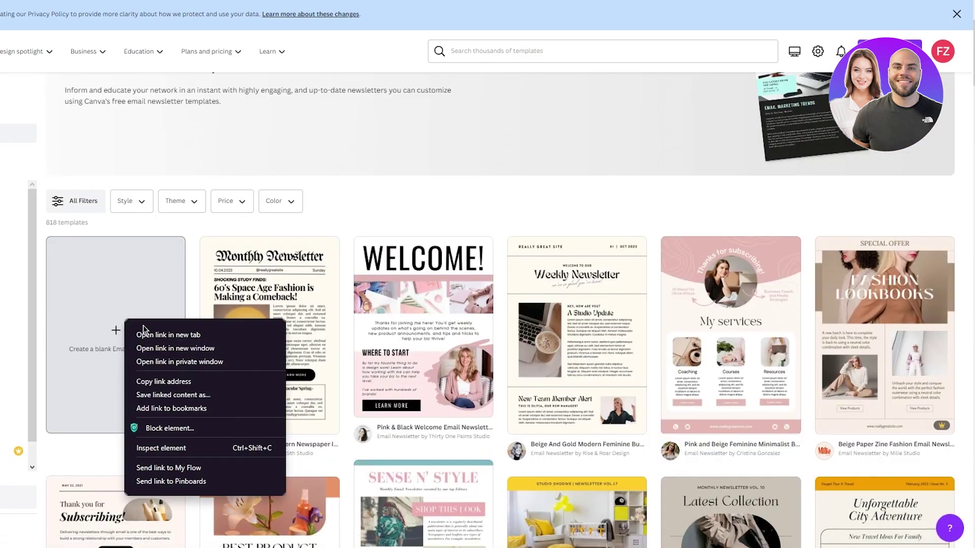
left_click(148, 336)
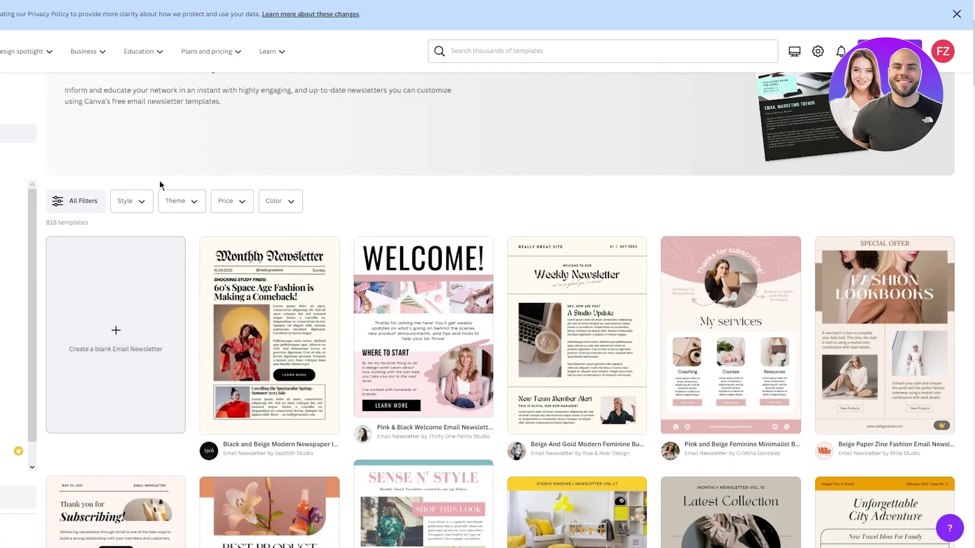
Open the Monthly Newsletter fashion template and customize a copy in the editor
scroll(614, 213, "down", 12)
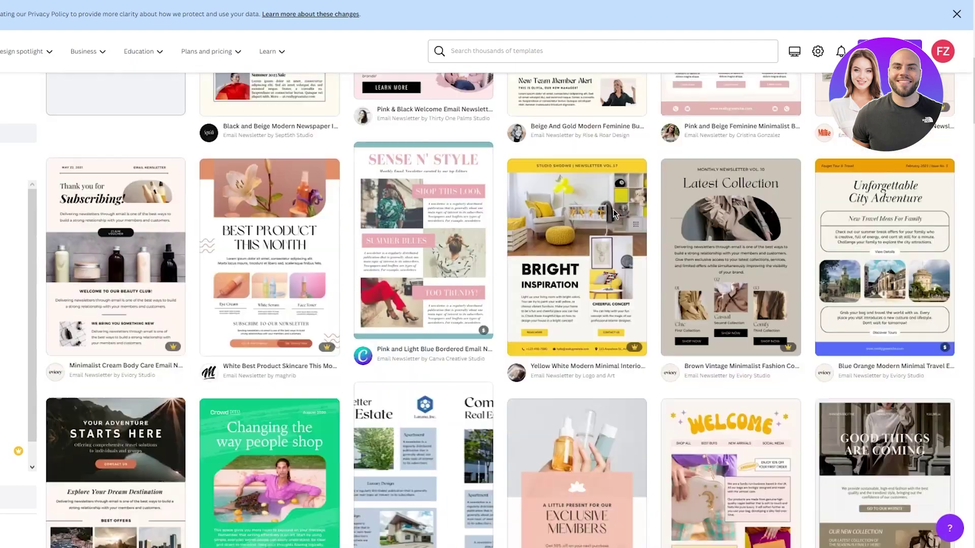
scroll(615, 214, "down", 7)
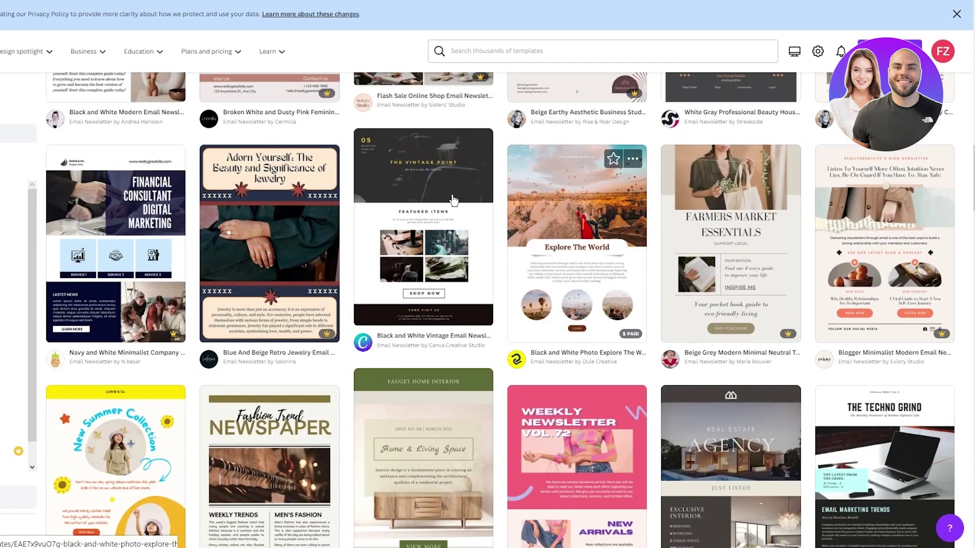
scroll(436, 192, "up", 14)
scroll(436, 192, "up", 4)
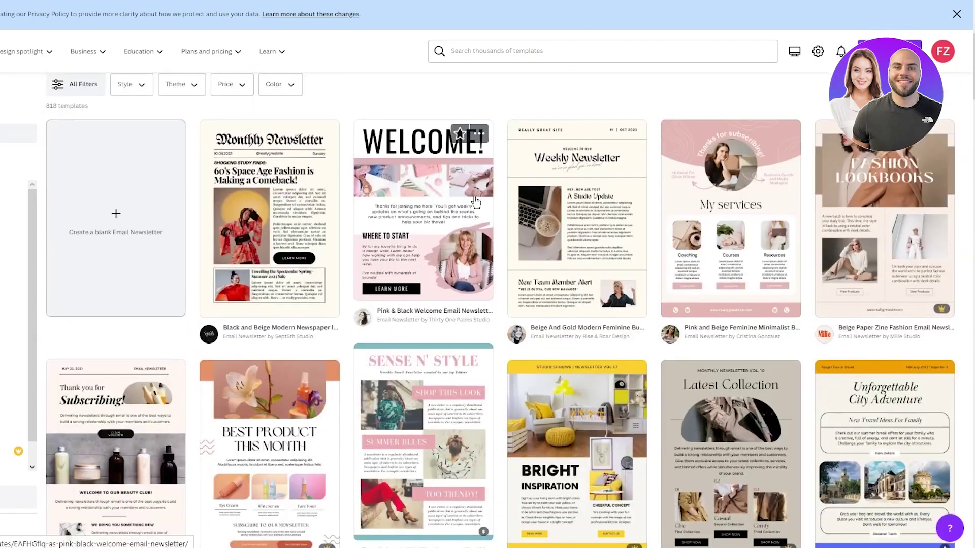
right_click(277, 213)
key("Escape")
key("alt+Left")
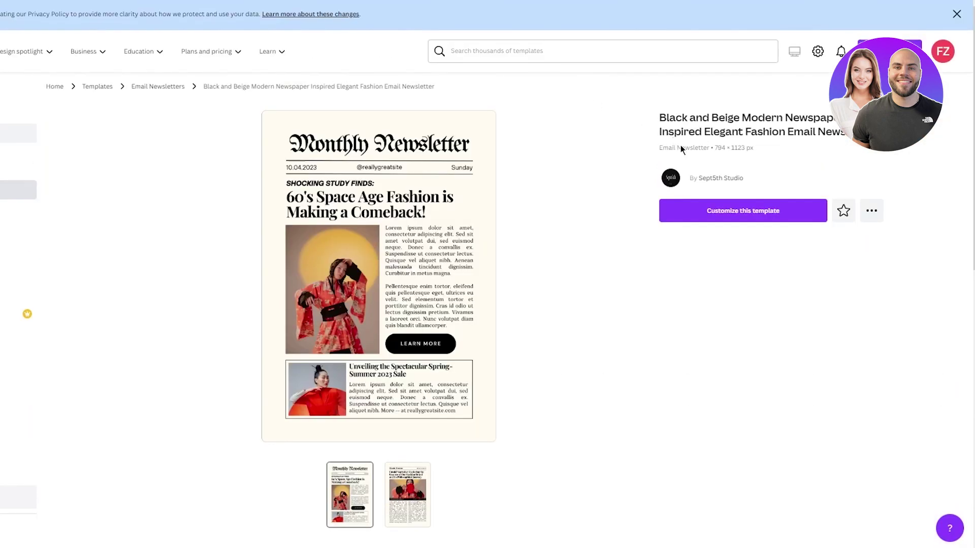
left_click(746, 215)
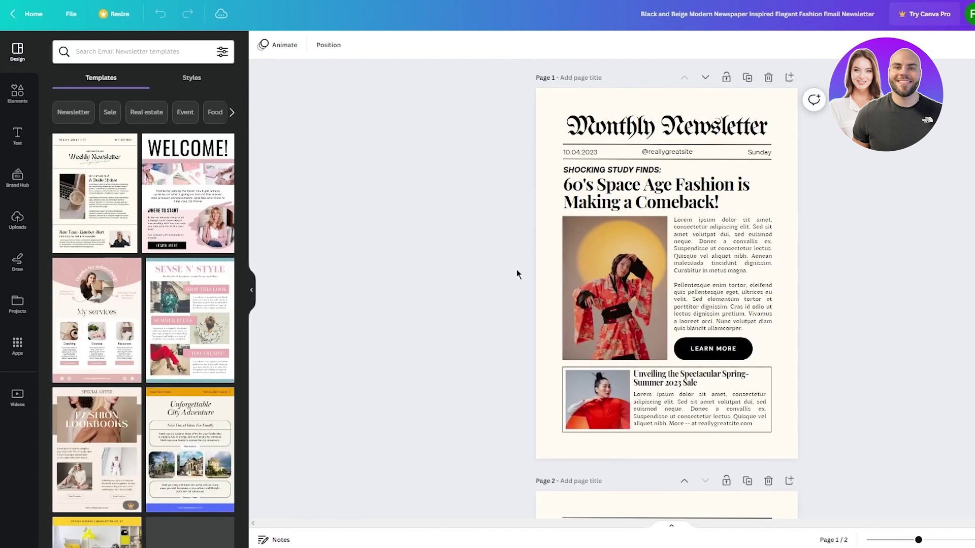
Zoom in and scroll through both pages, ending at the Monthly Newsletter masthead
scroll(383, 239, "down", 8)
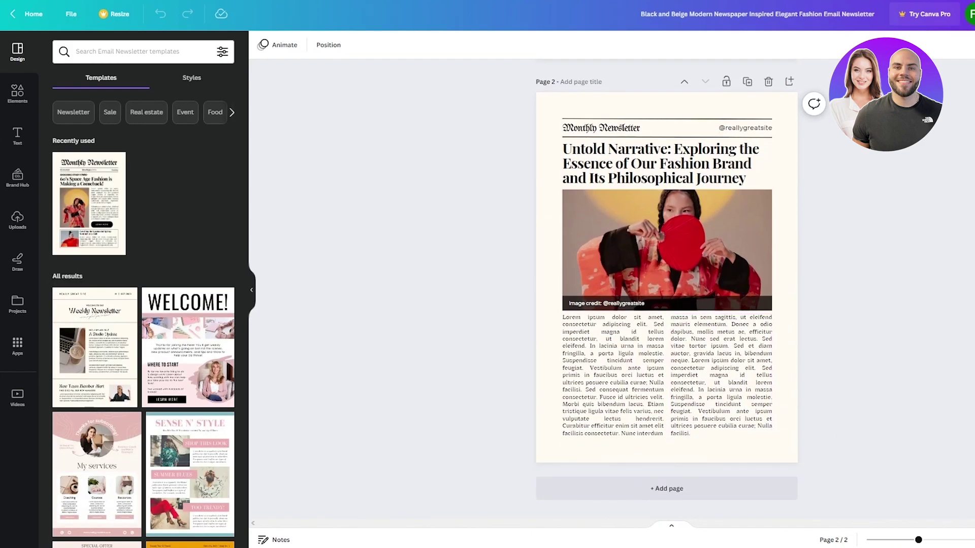
left_click_drag(918, 540, 936, 540)
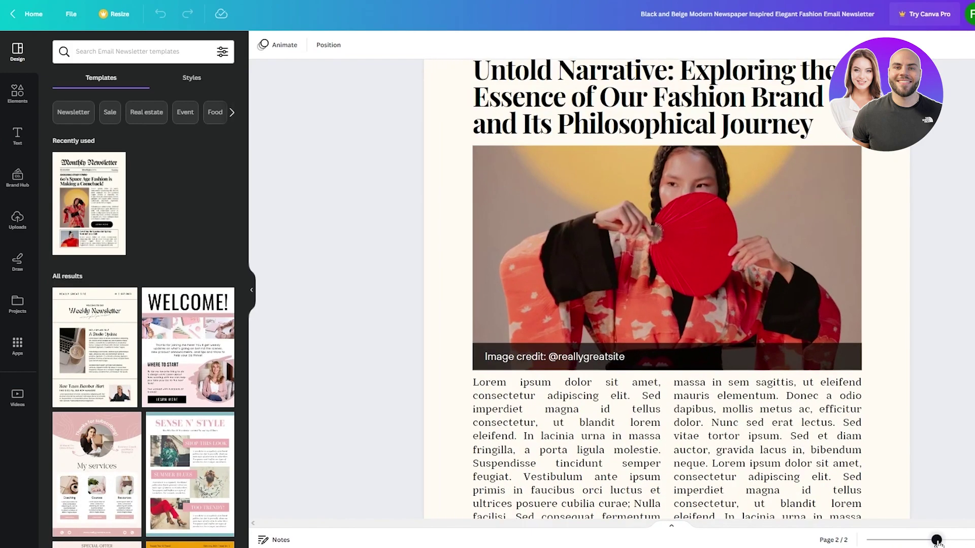
scroll(779, 239, "up", 10)
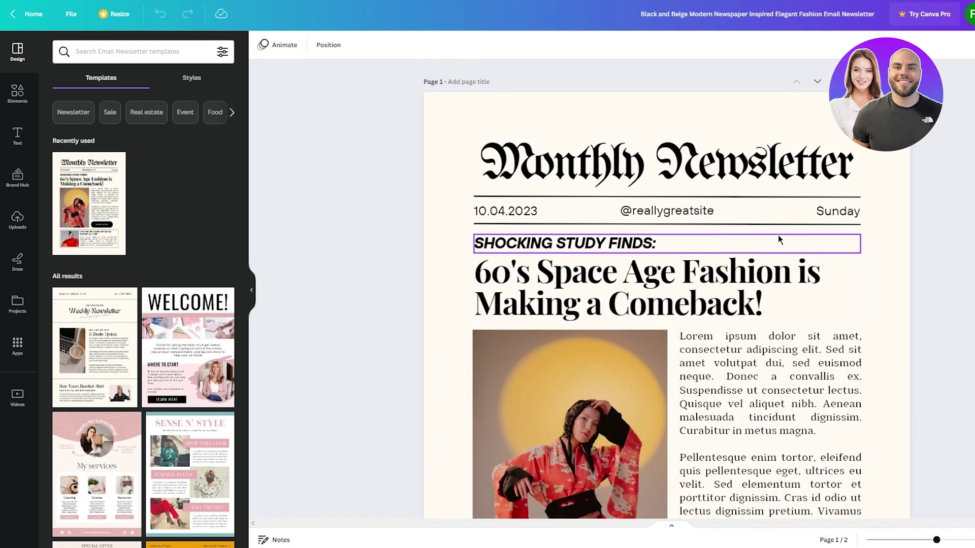
scroll(433, 232, "down", 2)
scroll(421, 230, "down", 9)
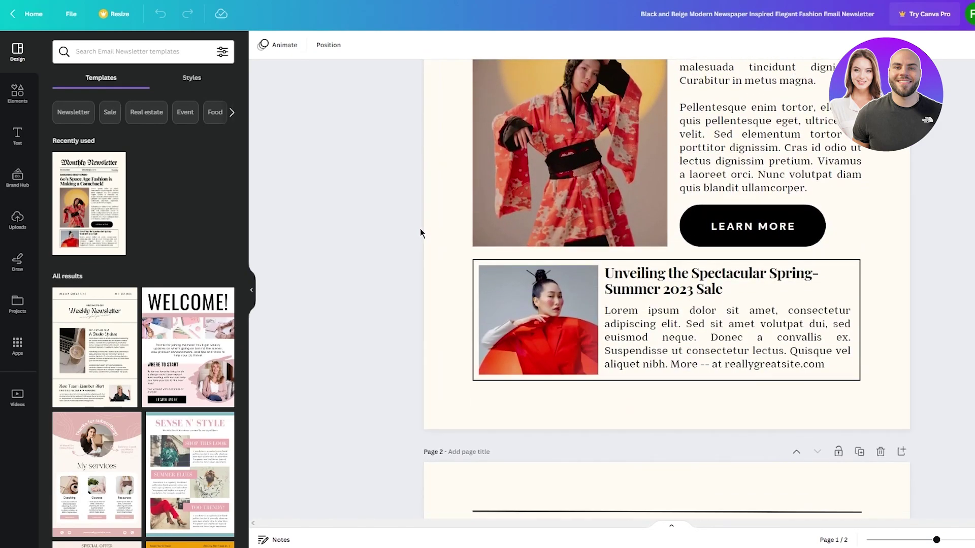
scroll(439, 224, "up", 11)
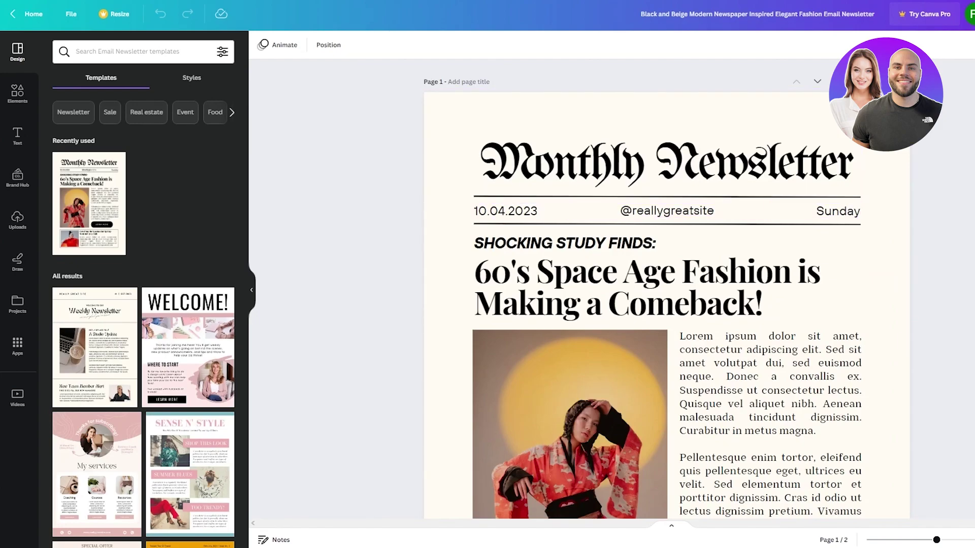
Rename the masthead title to 'John's Clothing Biz'
double_click(660, 151)
type("Jo")
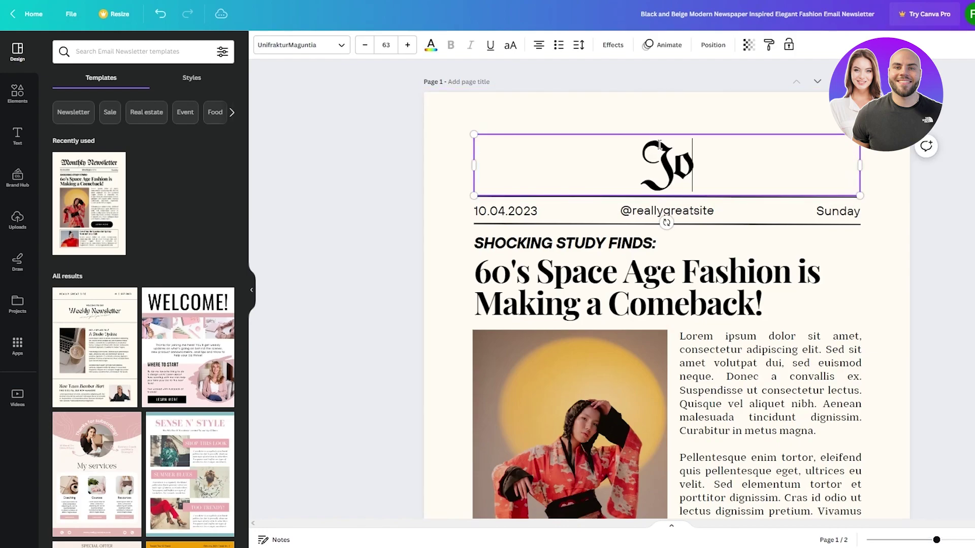
type("hn's Clothing Sh")
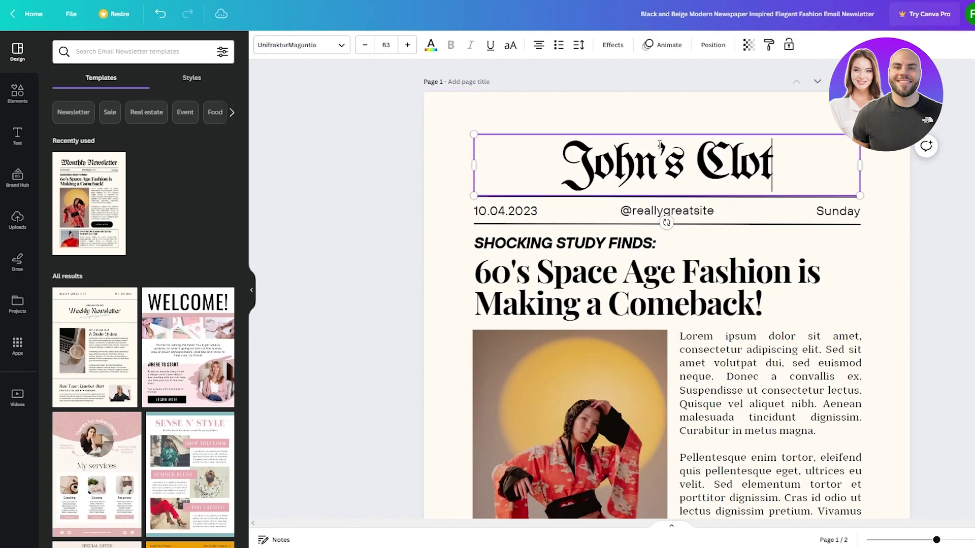
key("BackSpace")
key("BackSpace")
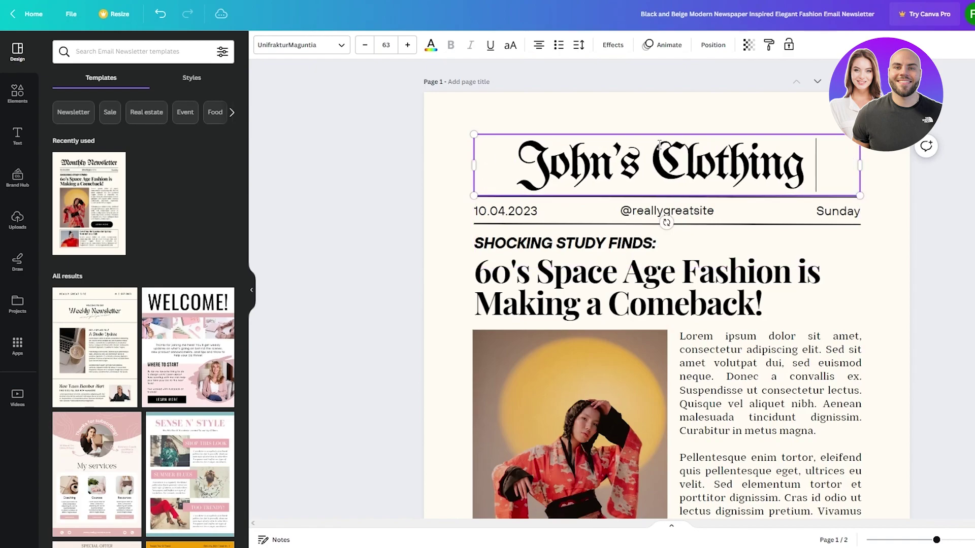
type("Biz")
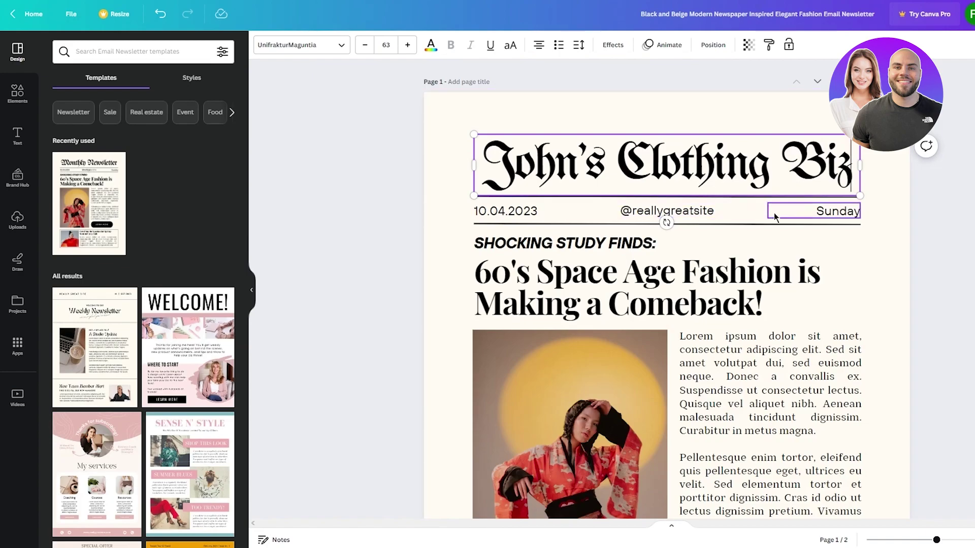
double_click(706, 211)
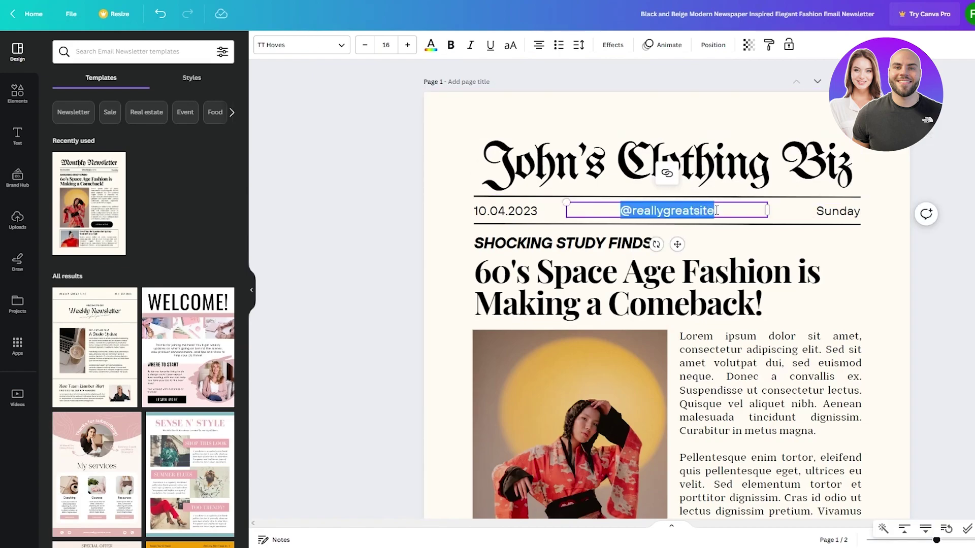
type("@")
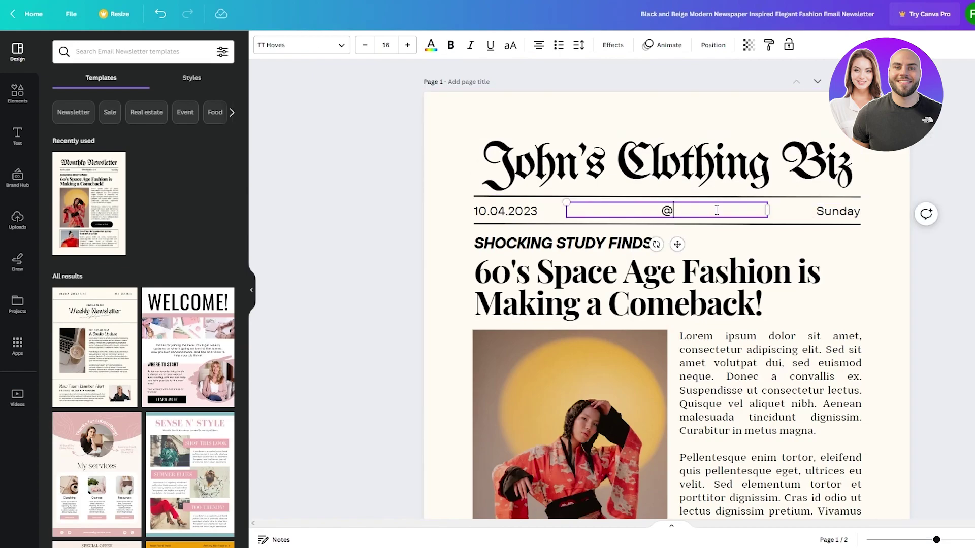
type("john.cbz")
left_click(838, 210)
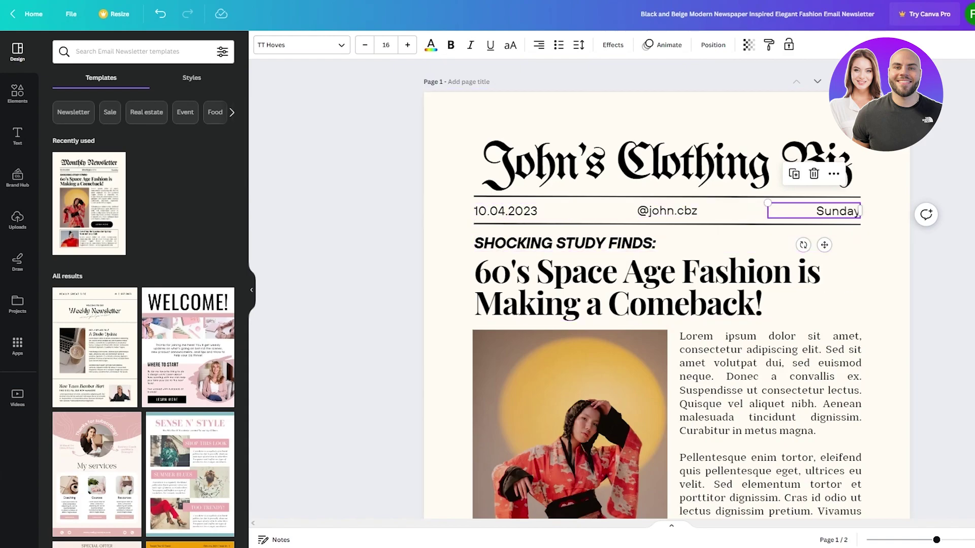
key("Escape")
Change the 'SHOCKING STUDY FINDS:' kicker to 'BRAND NEW DEAL:'
scroll(957, 282, "down", 3)
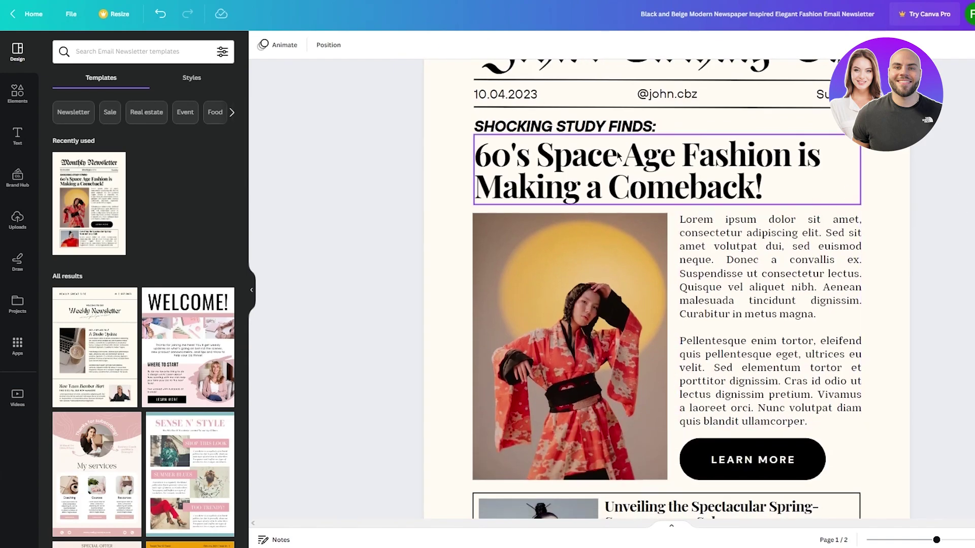
left_click(631, 128)
double_click(696, 124)
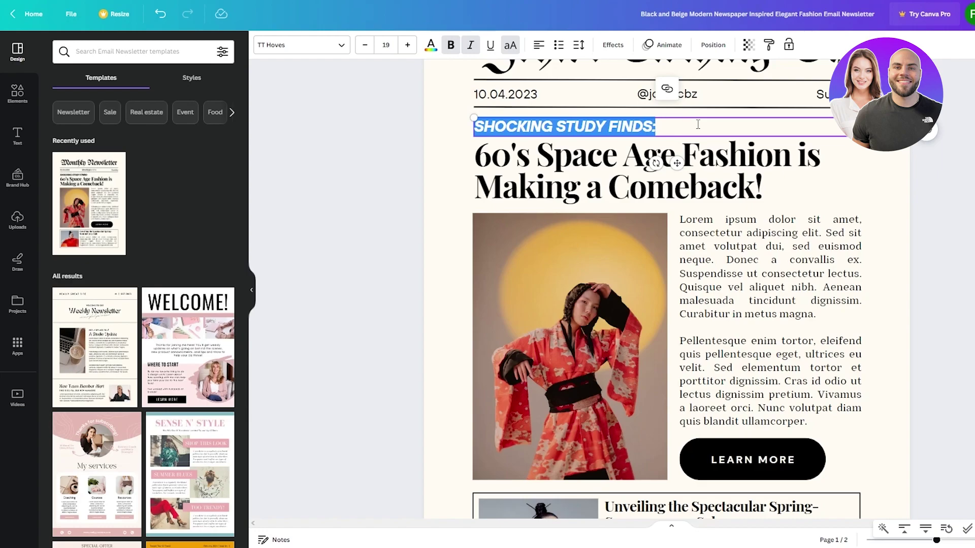
type("BRA")
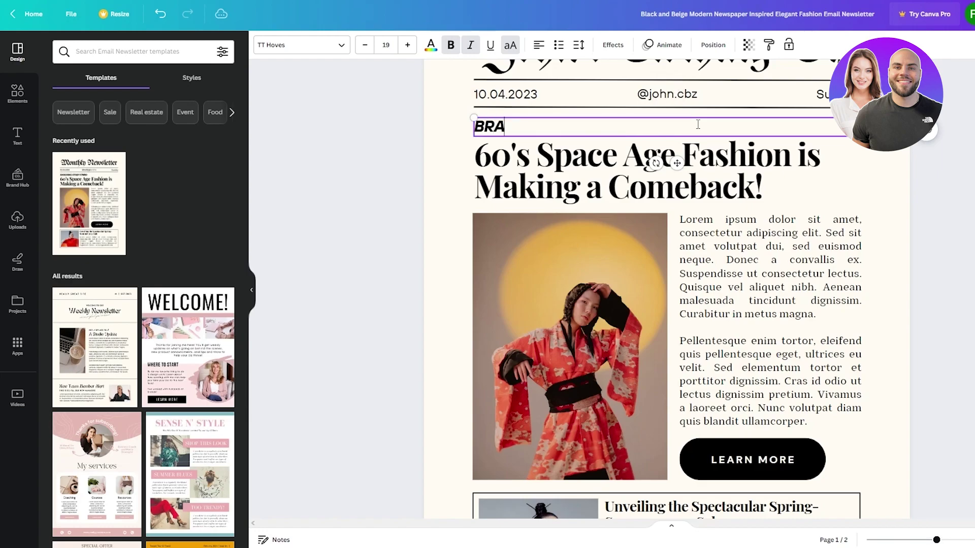
type("ND NEW DEAL:")
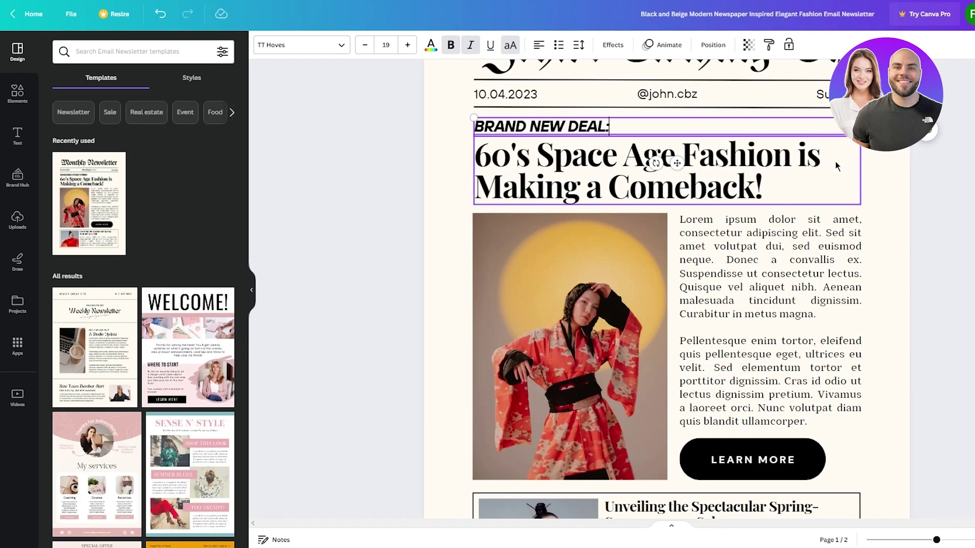
Replace the headline with 'WE ARE BACK WITH OUR HUGE DISCOUNT DEAL!!!', leaving the body unchanged
left_click(769, 164)
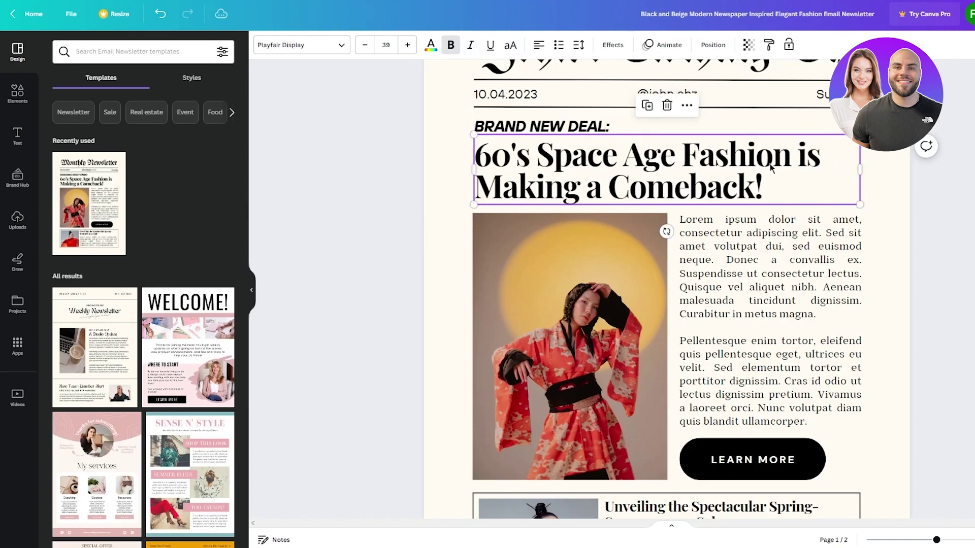
left_click(770, 164)
type("WE ARE")
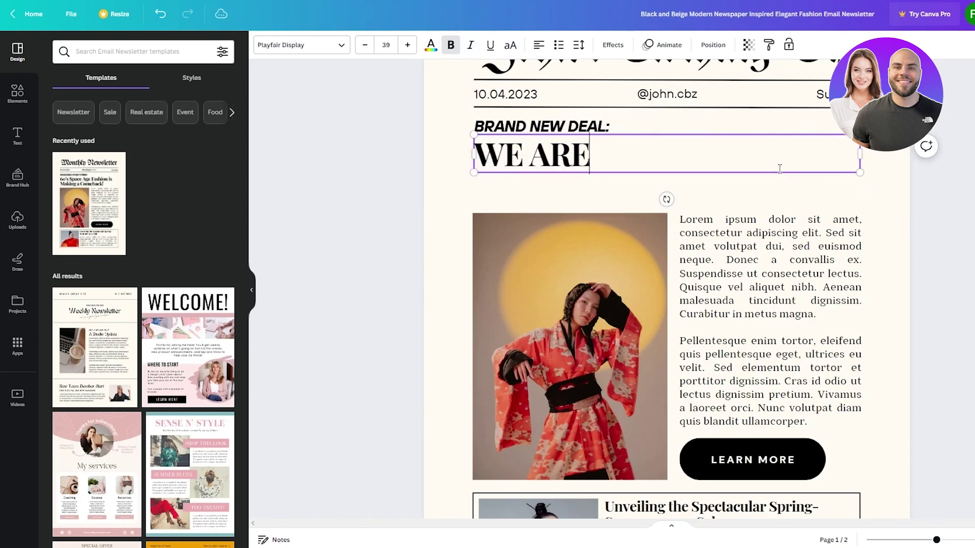
type(" BACK W")
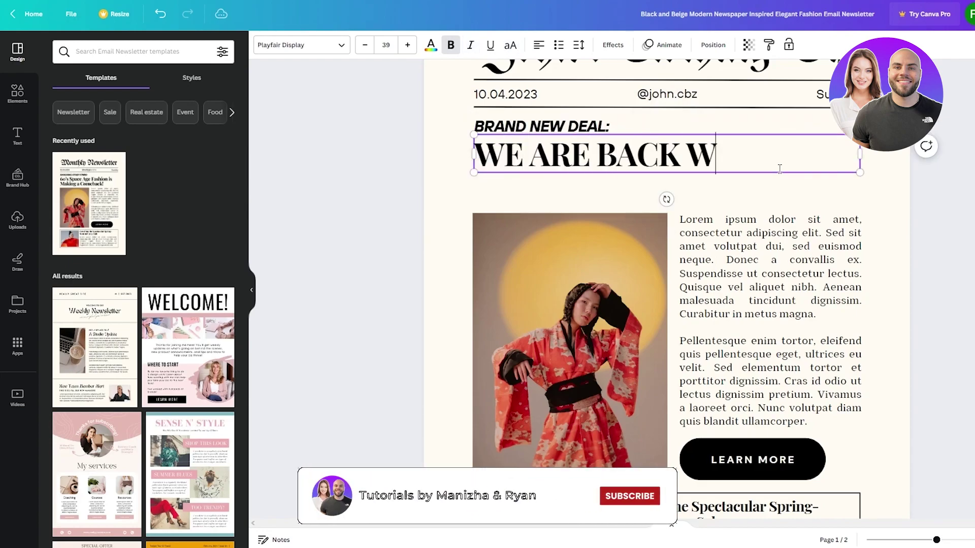
type("ITH OUR HU")
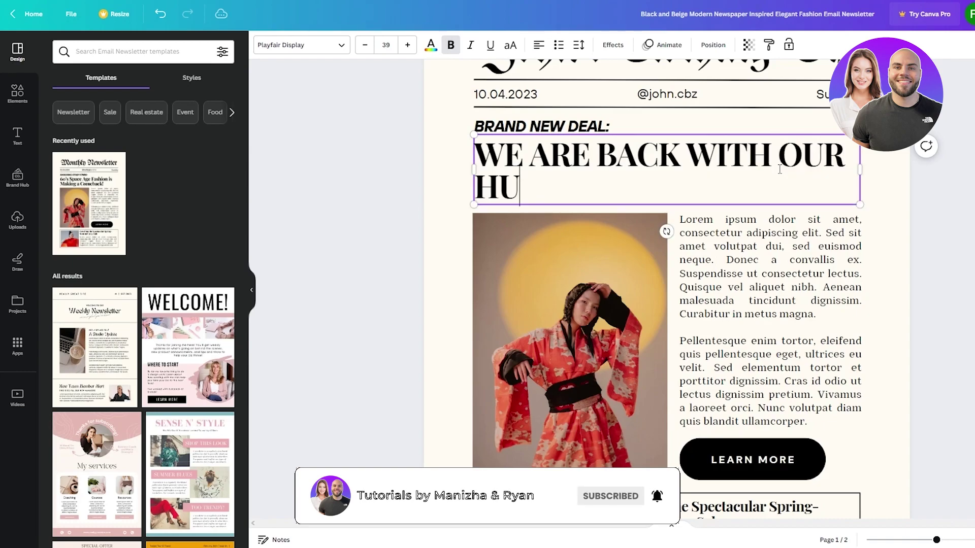
type("GE DISC")
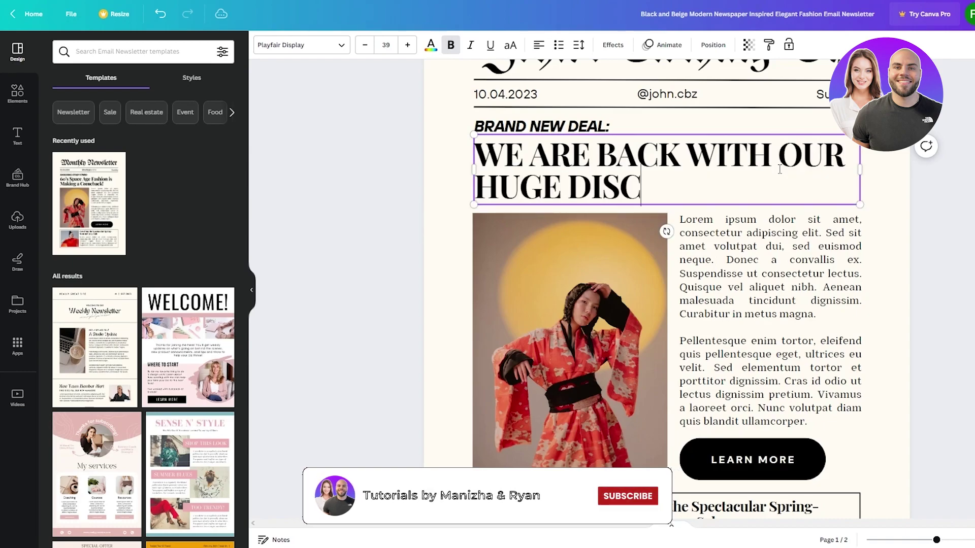
type("OUNT DEAL!!!")
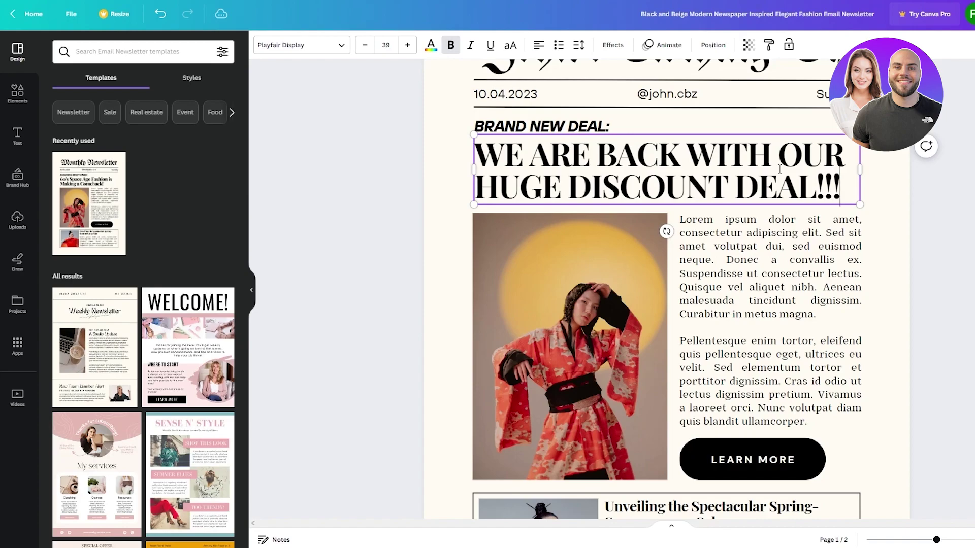
left_click(832, 311)
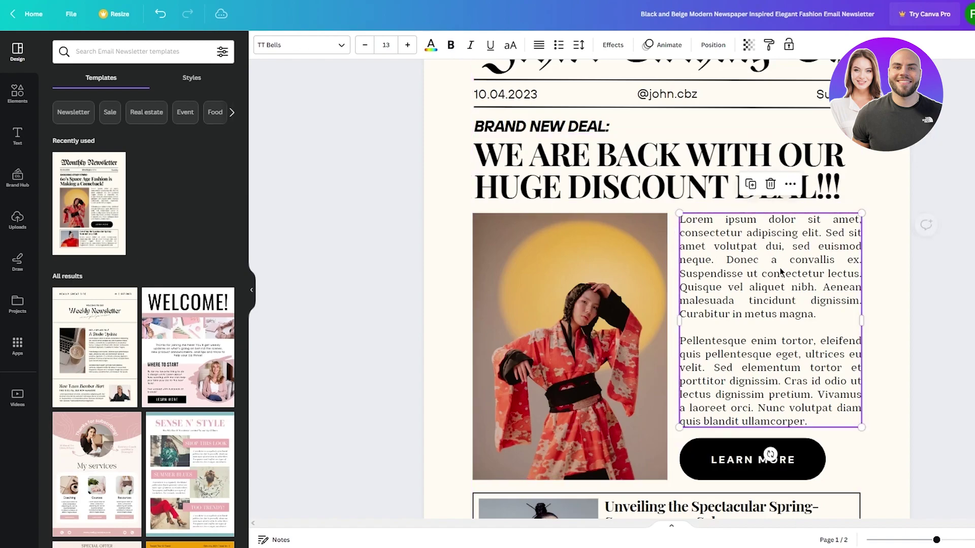
key("Escape")
left_click(832, 311)
double_click(771, 333)
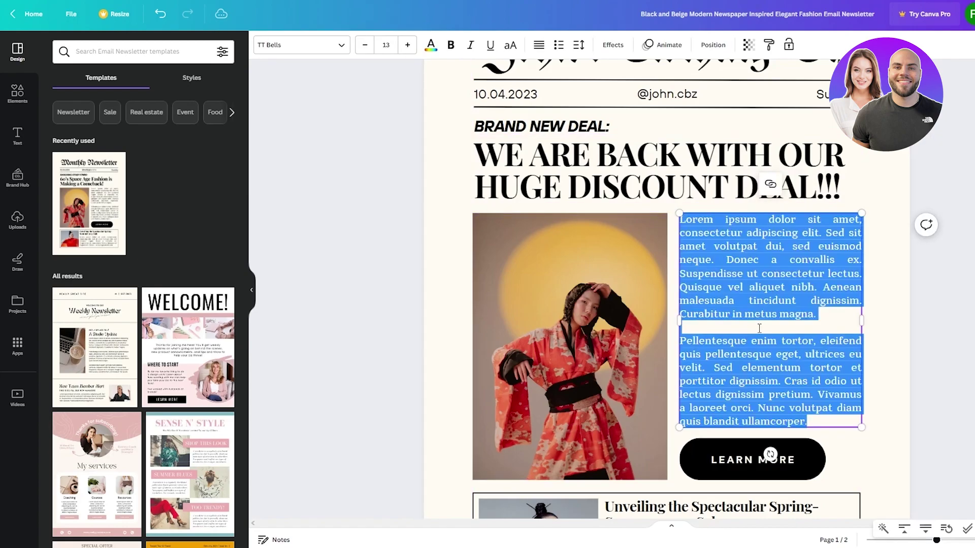
key("Escape")
key("Escape")
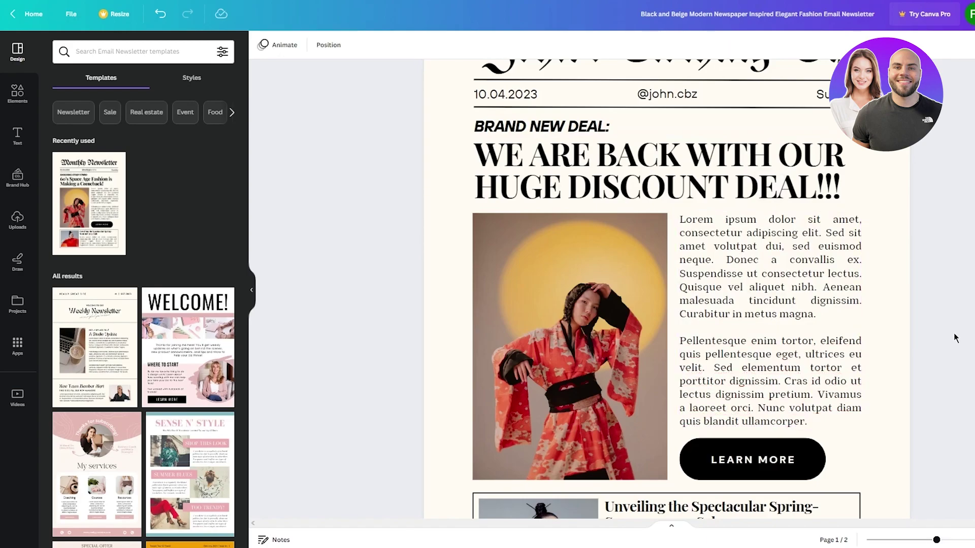
scroll(783, 259, "down", 3)
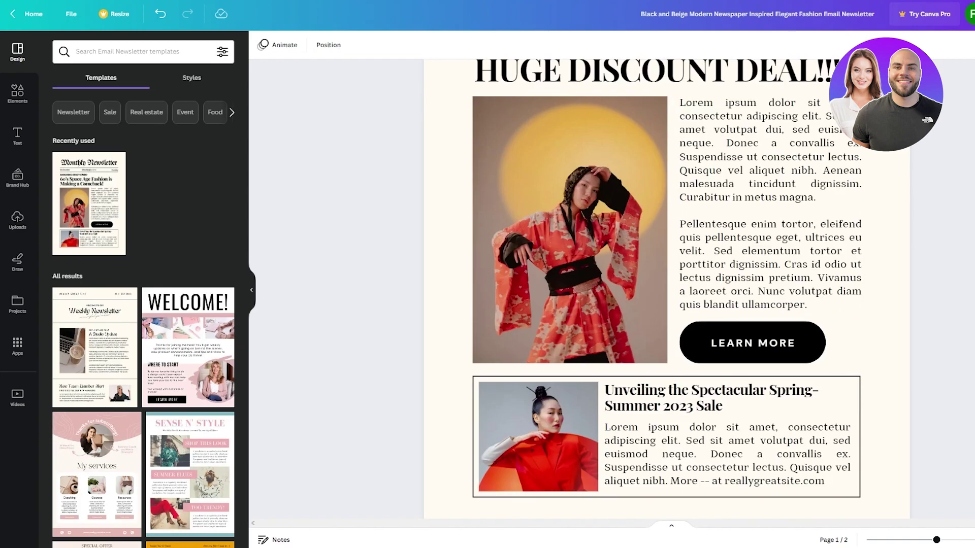
Delete the kimono photo from its frame and bring up the Uploads panel
left_click(575, 208)
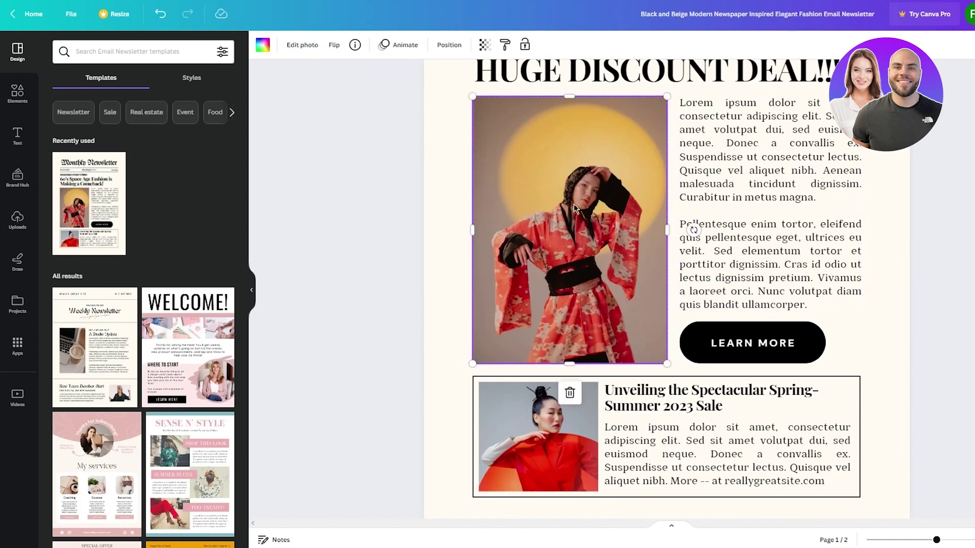
key("Delete")
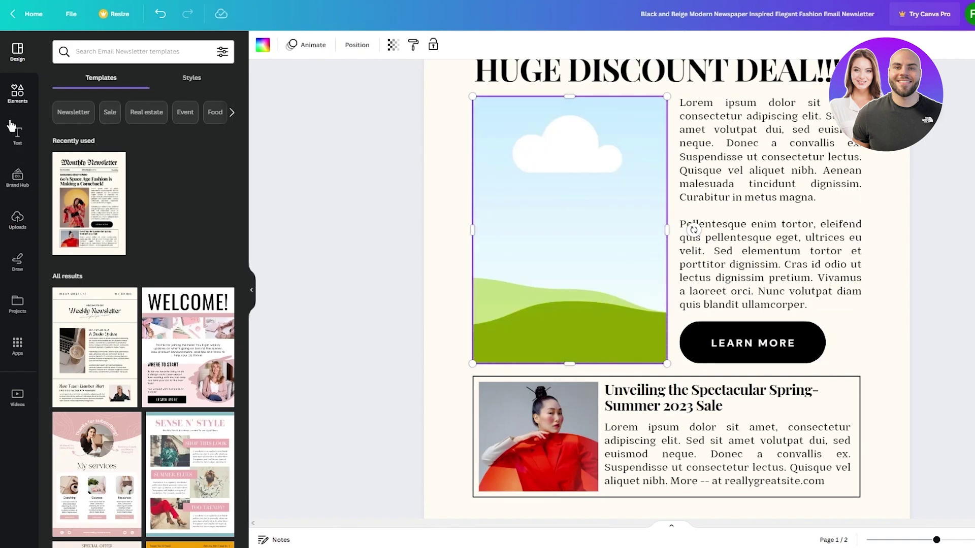
left_click(18, 219)
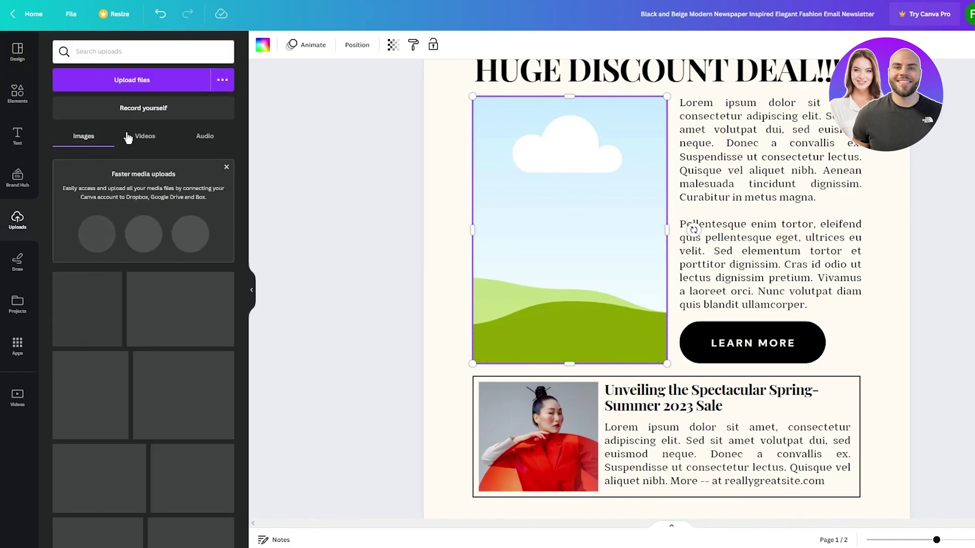
left_click(122, 90)
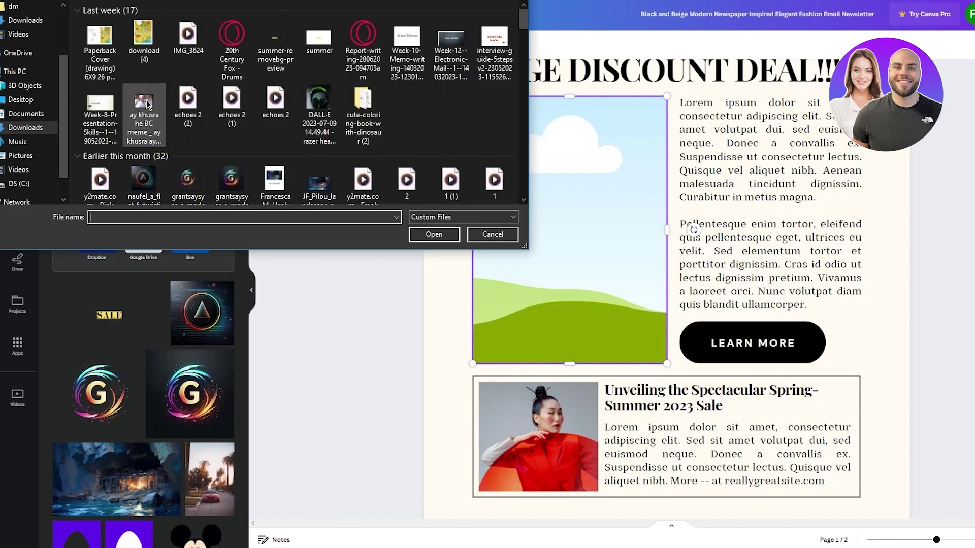
scroll(208, 105, "down", 5)
left_click(492, 235)
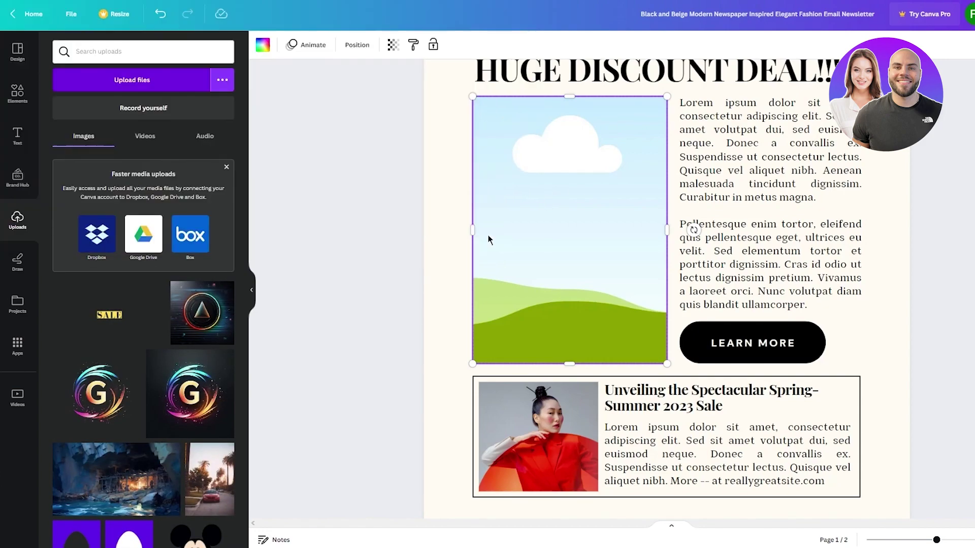
scroll(173, 315, "down", 5)
scroll(173, 314, "down", 10)
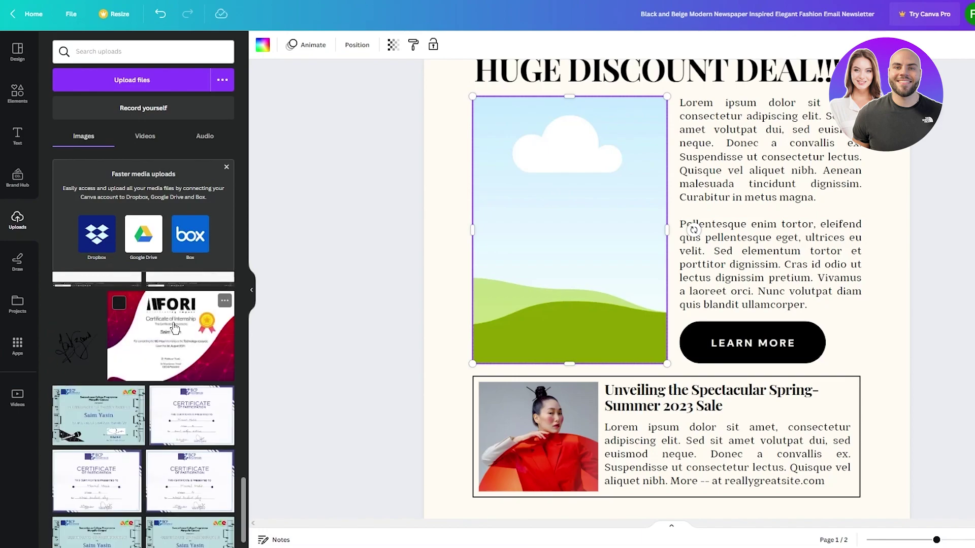
scroll(173, 326, "down", 5)
scroll(335, 391, "down", 6)
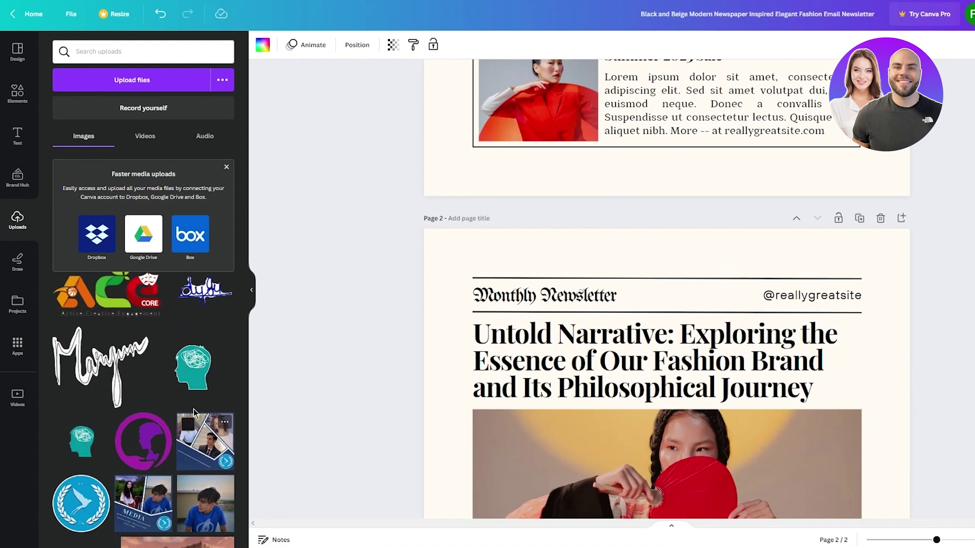
scroll(353, 386, "up", 8)
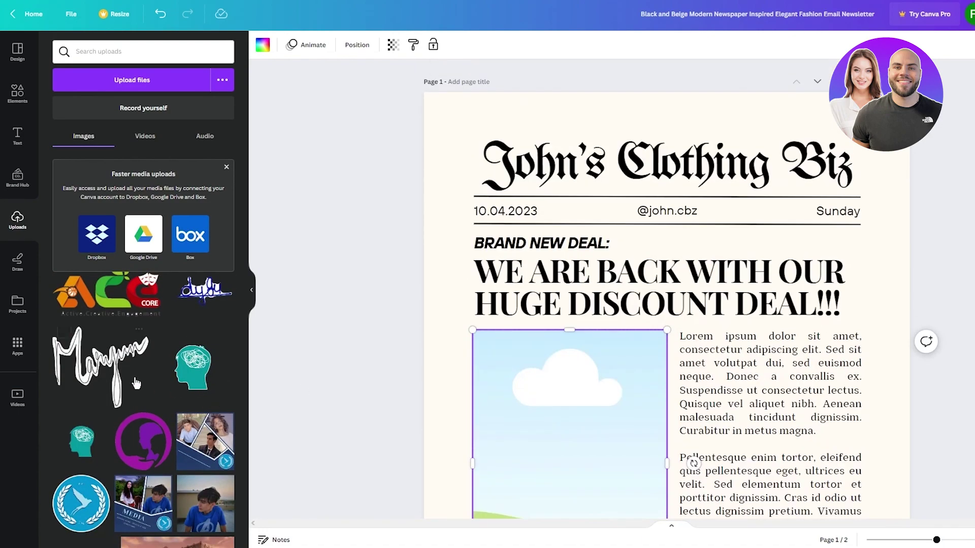
scroll(139, 381, "up", 2)
scroll(140, 381, "up", 15)
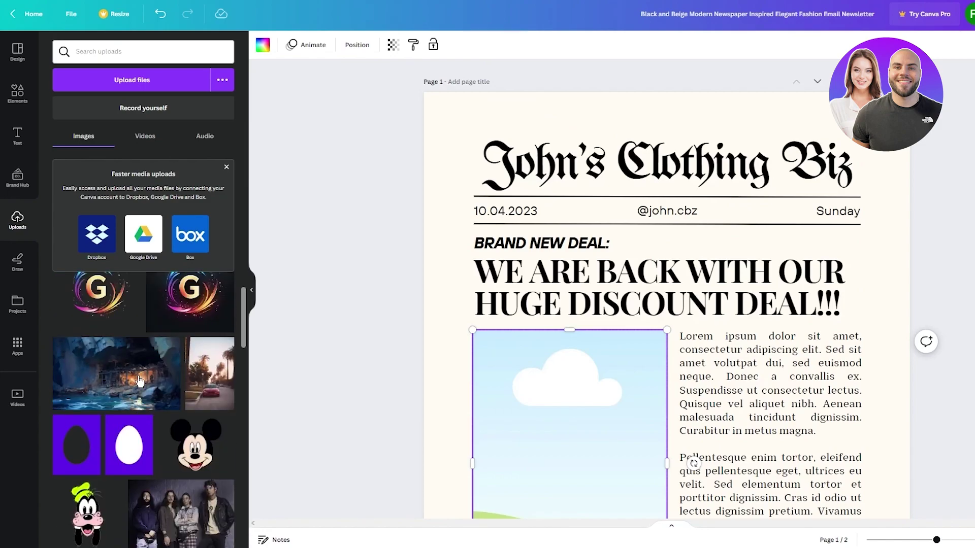
Upload the jackhmlin_drake photo and drop it into the main photo frame
left_click(189, 83)
scroll(344, 145, "down", 10)
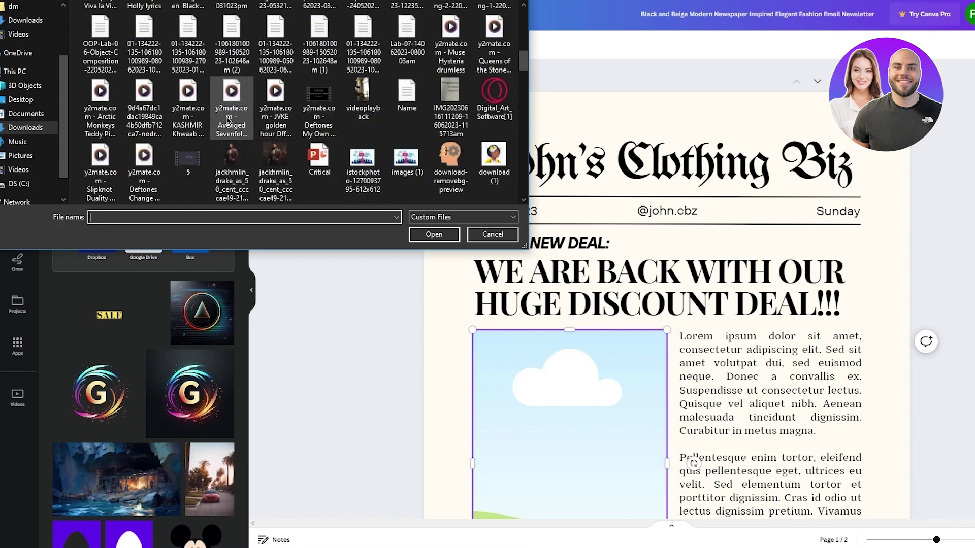
scroll(394, 108, "down", 5)
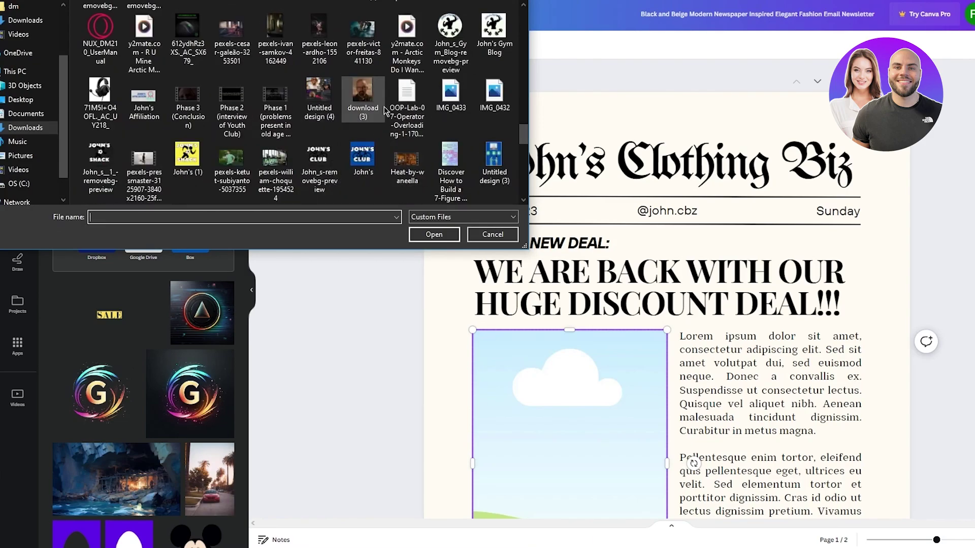
scroll(328, 84, "up", 10)
scroll(327, 89, "down", 8)
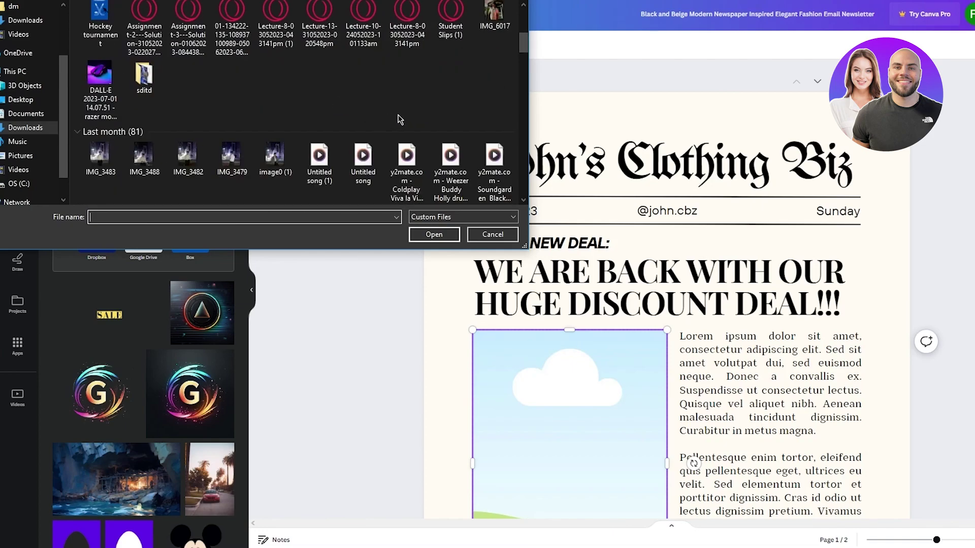
double_click(285, 148)
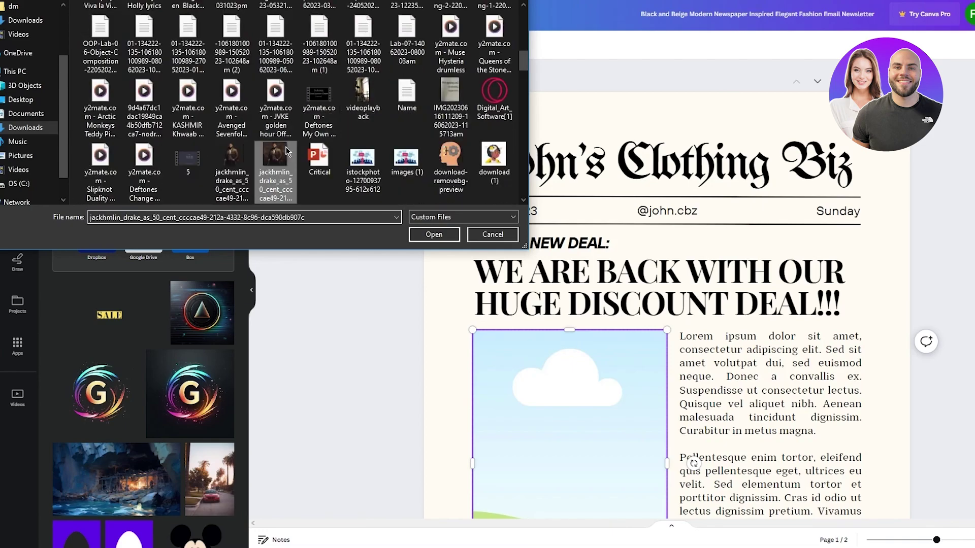
left_click_drag(113, 303, 569, 416)
scroll(906, 330, "down", 1)
scroll(906, 330, "down", 4)
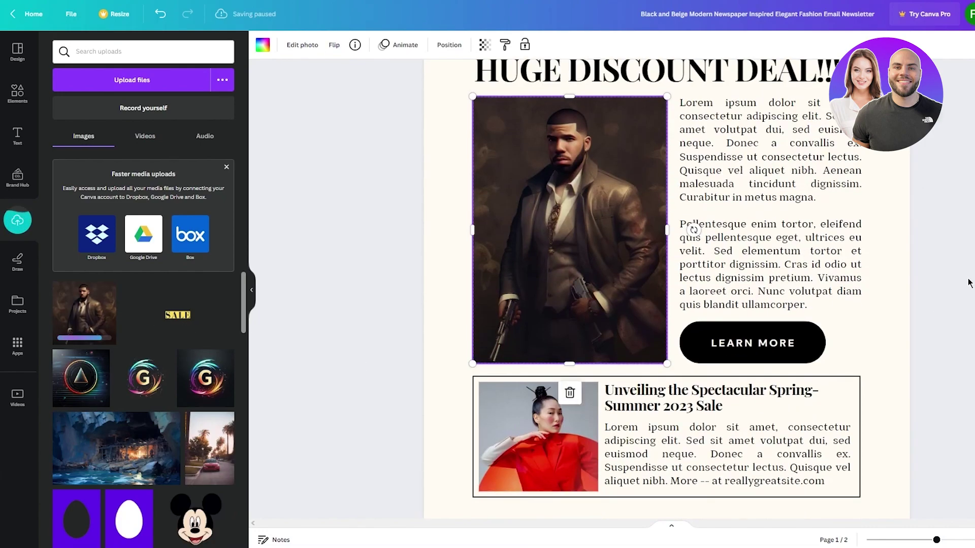
key("Escape")
scroll(641, 318, "up", 2)
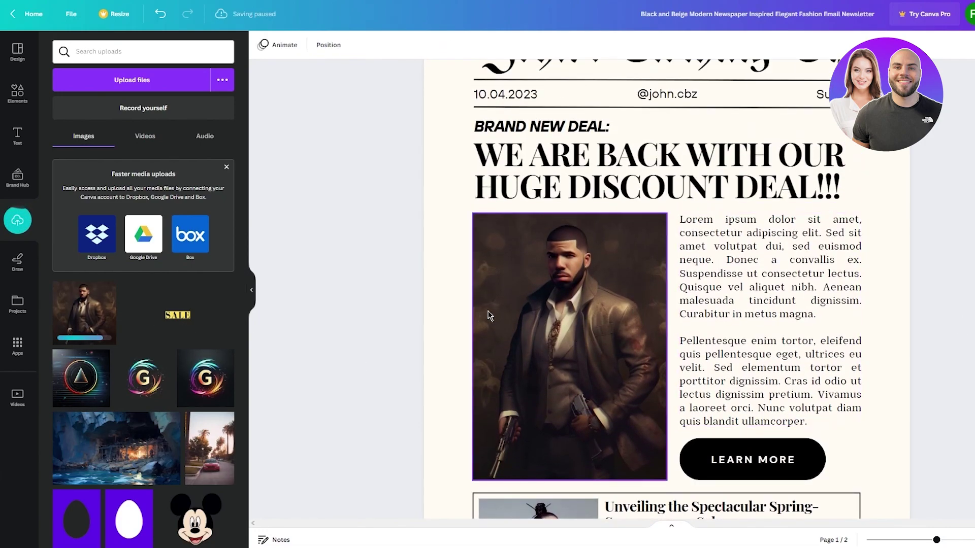
scroll(376, 296, "down", 3)
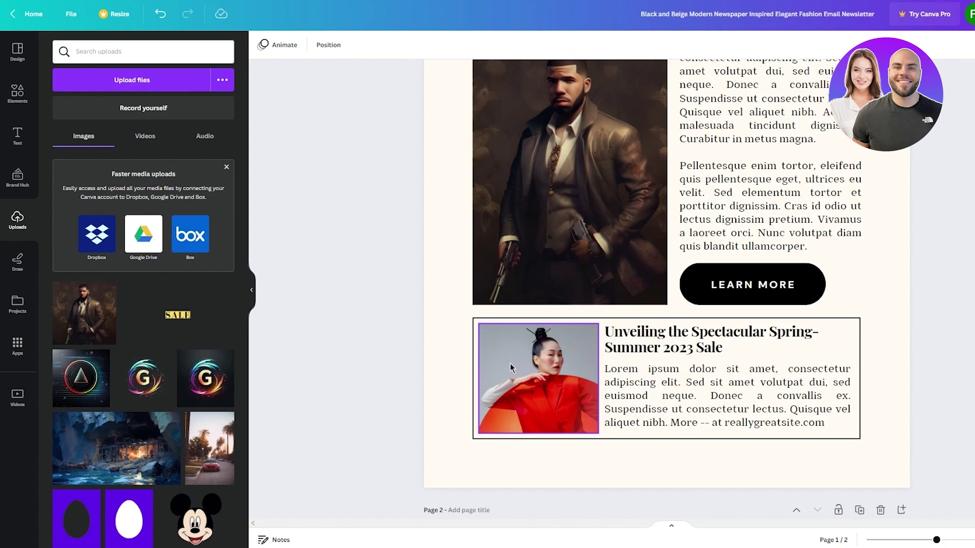
left_click(766, 303)
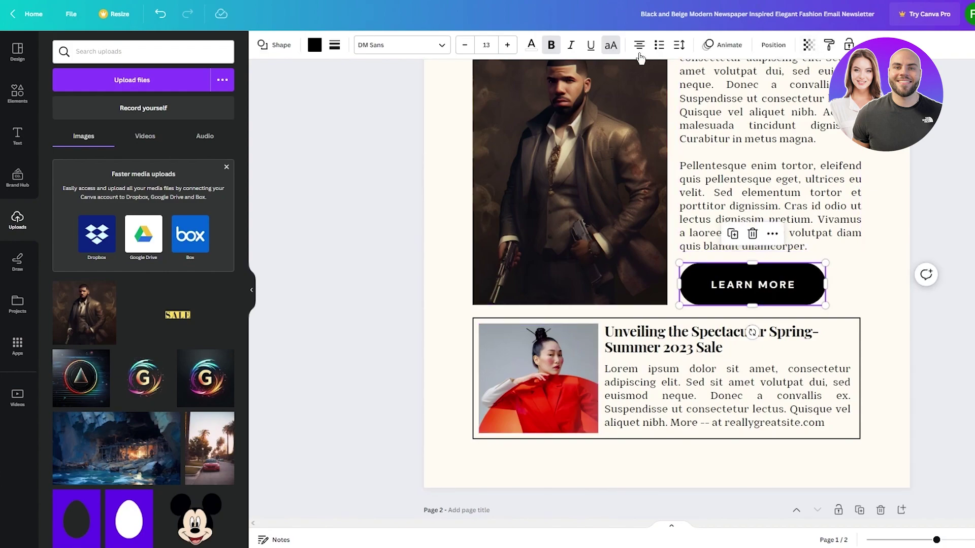
left_click(335, 46)
left_click(290, 146)
scroll(948, 318, "down", 10)
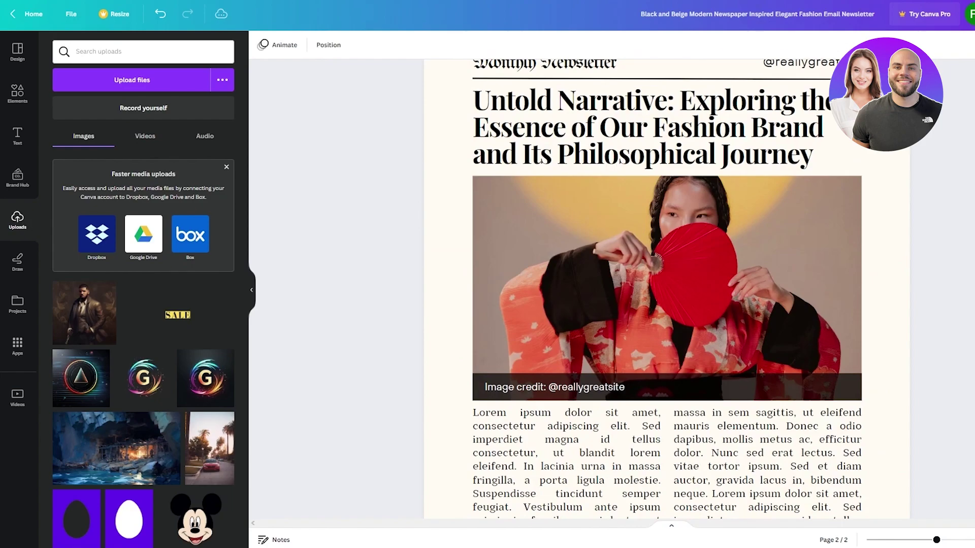
scroll(668, 358, "down", 3)
scroll(668, 358, "up", 5)
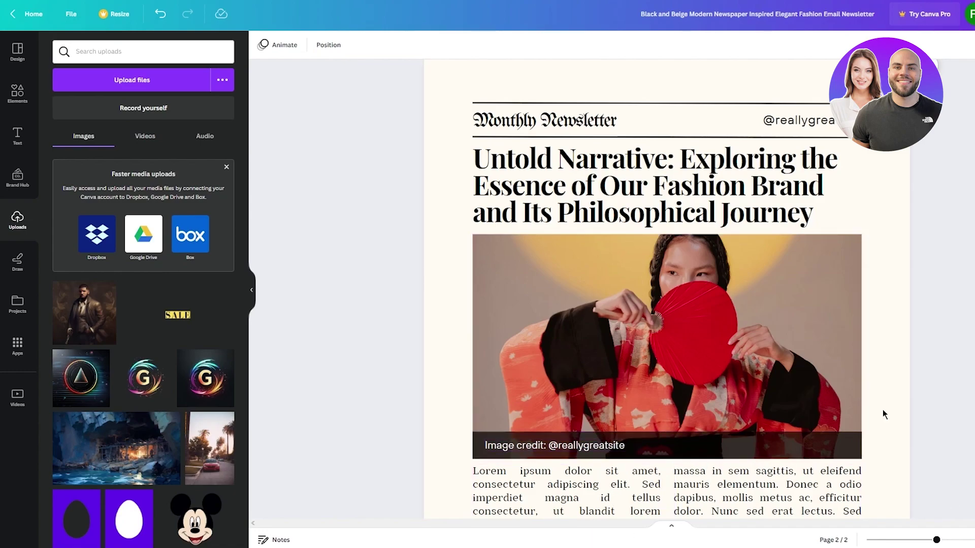
scroll(632, 241, "up", 10)
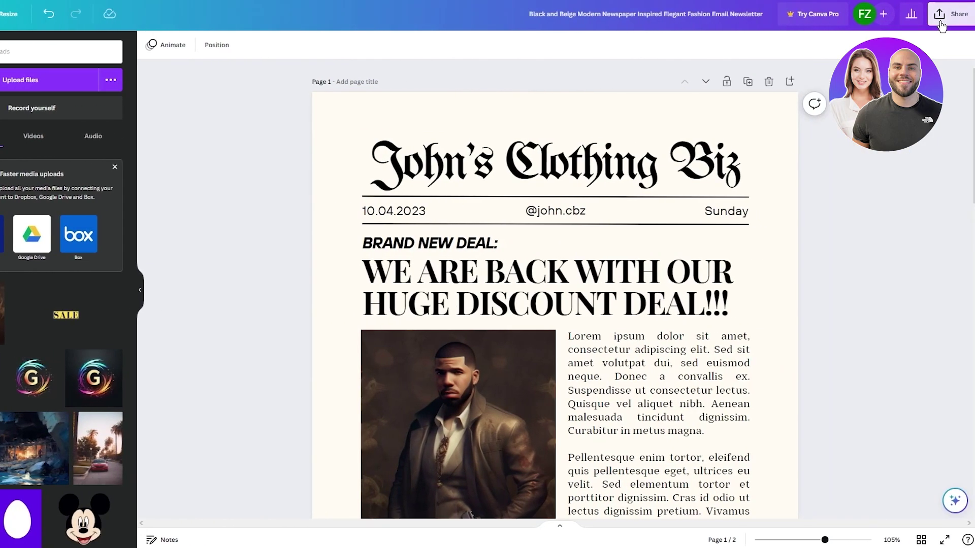
Download all newsletter pages as JPG files
left_click(940, 23)
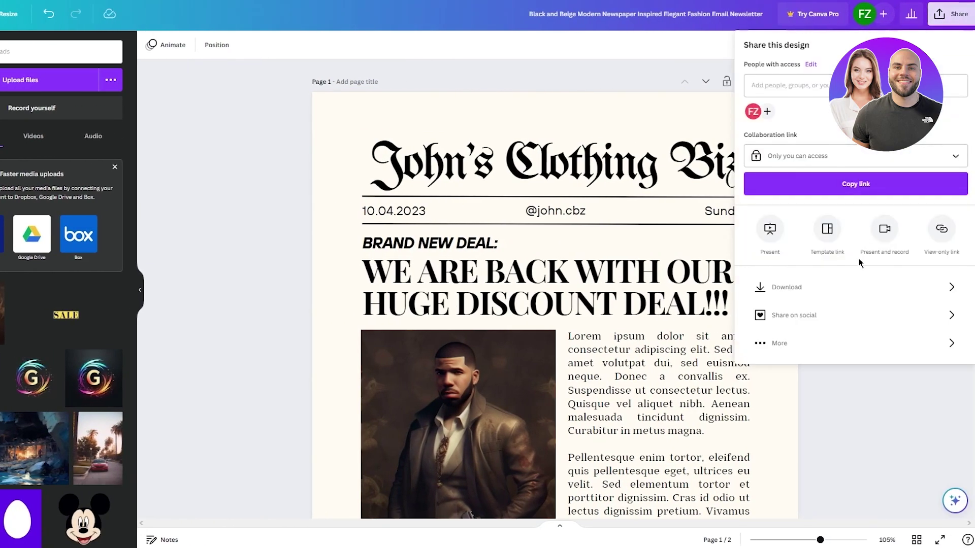
left_click(845, 284)
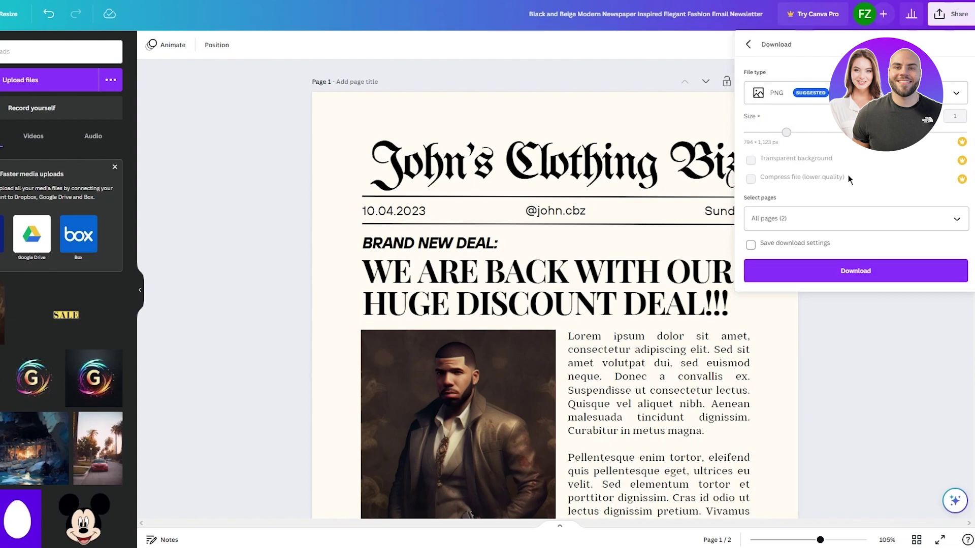
left_click(846, 93)
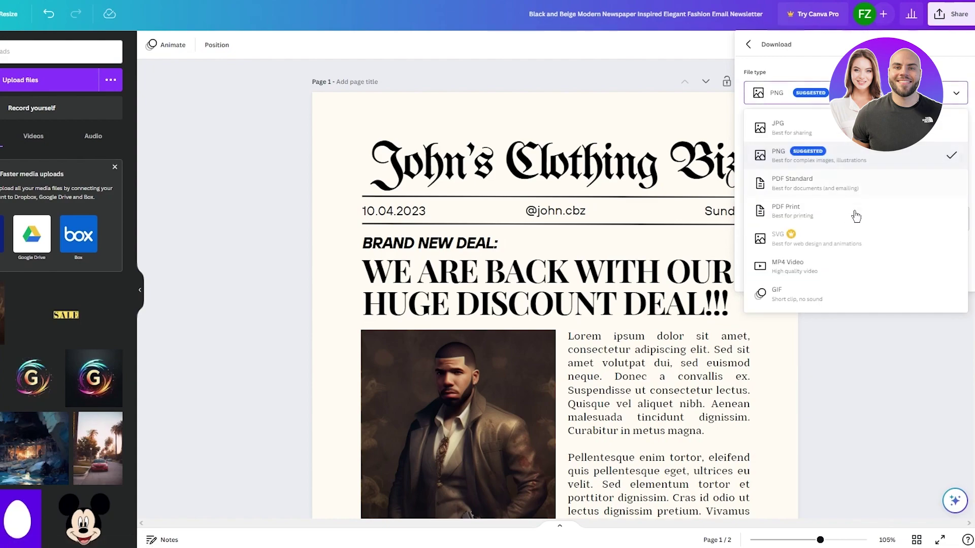
left_click(863, 127)
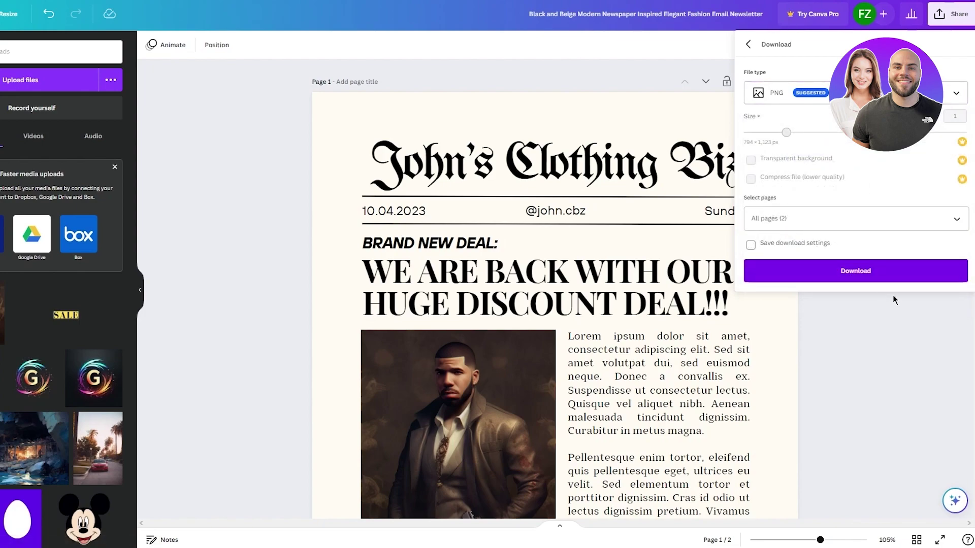
left_click(904, 272)
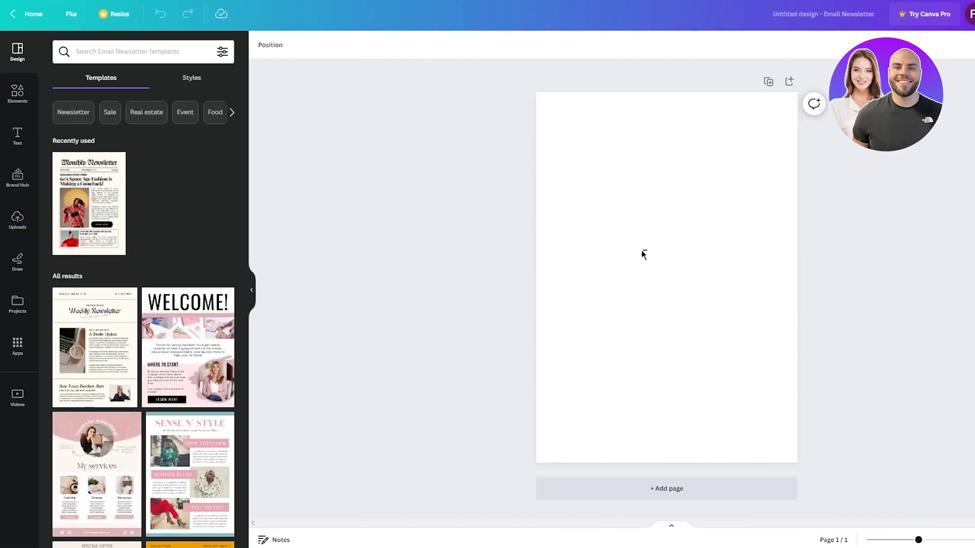
Fill the blank page background with light orange
left_click(621, 176)
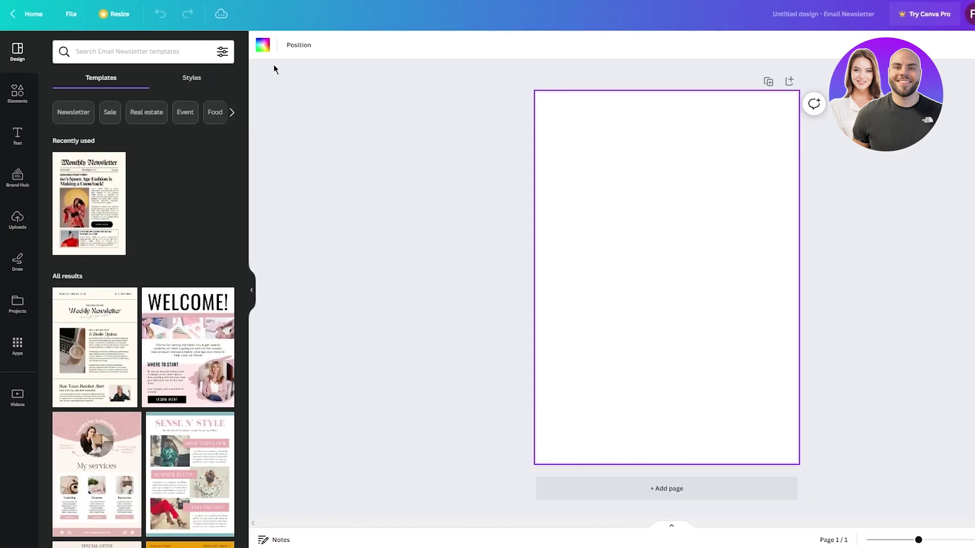
left_click(262, 45)
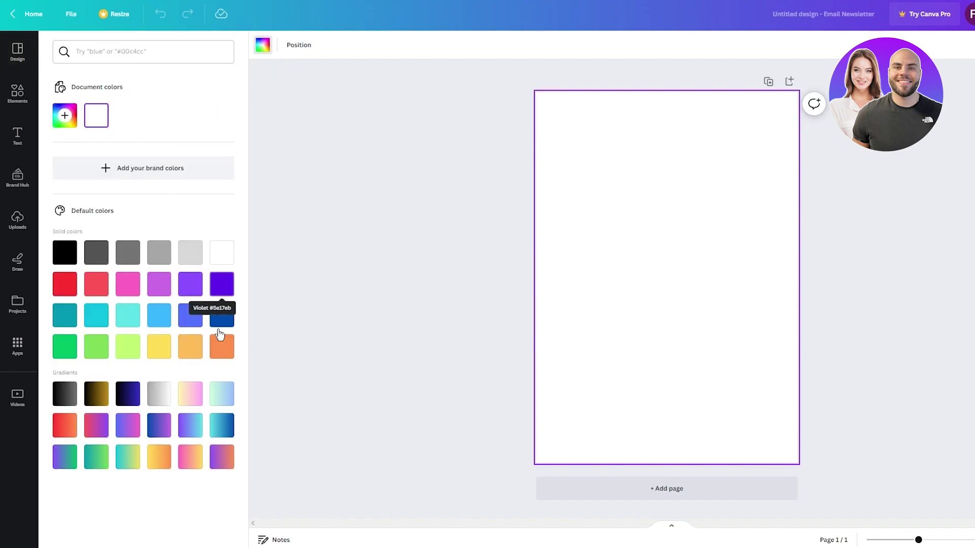
left_click(194, 349)
left_click(339, 311)
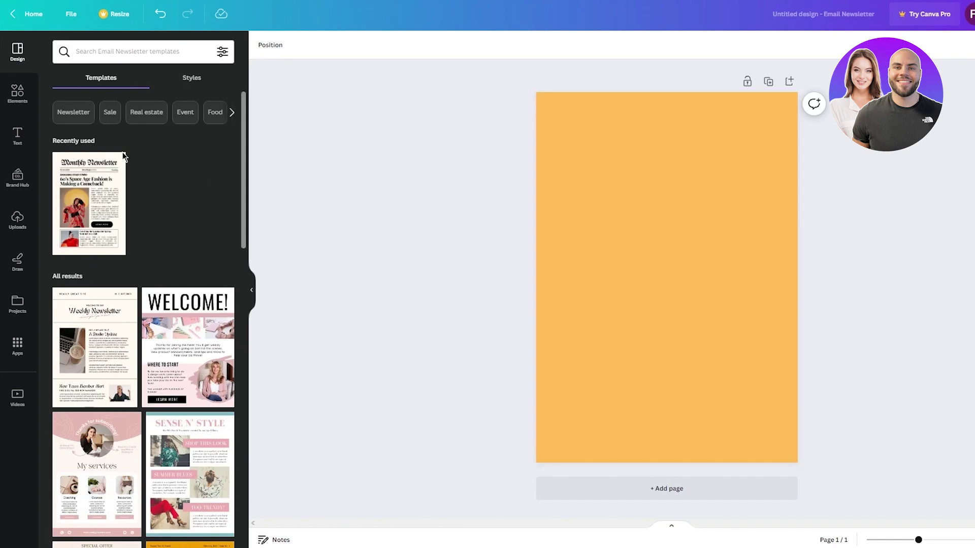
Place the uploaded man's photo on the page, centred horizontally near the top
left_click(17, 219)
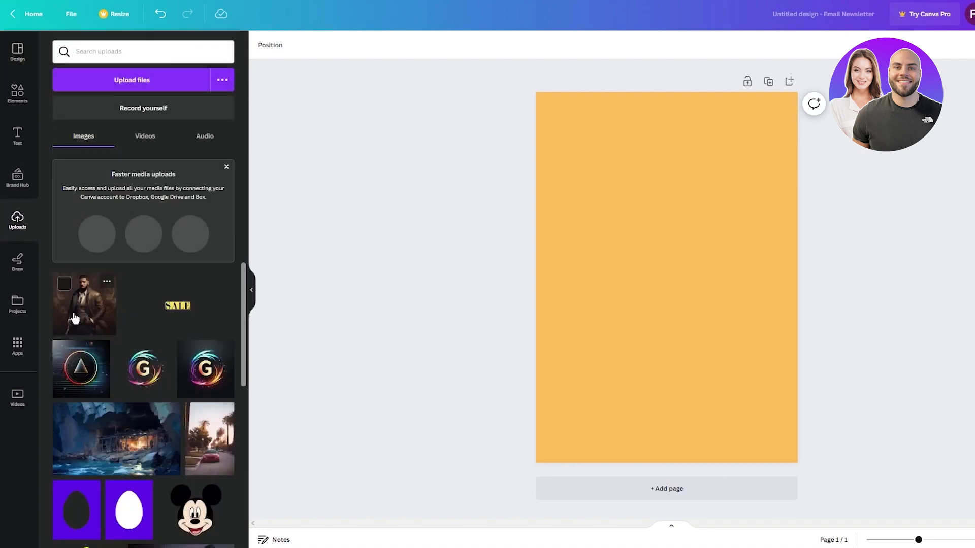
left_click_drag(84, 313, 661, 201)
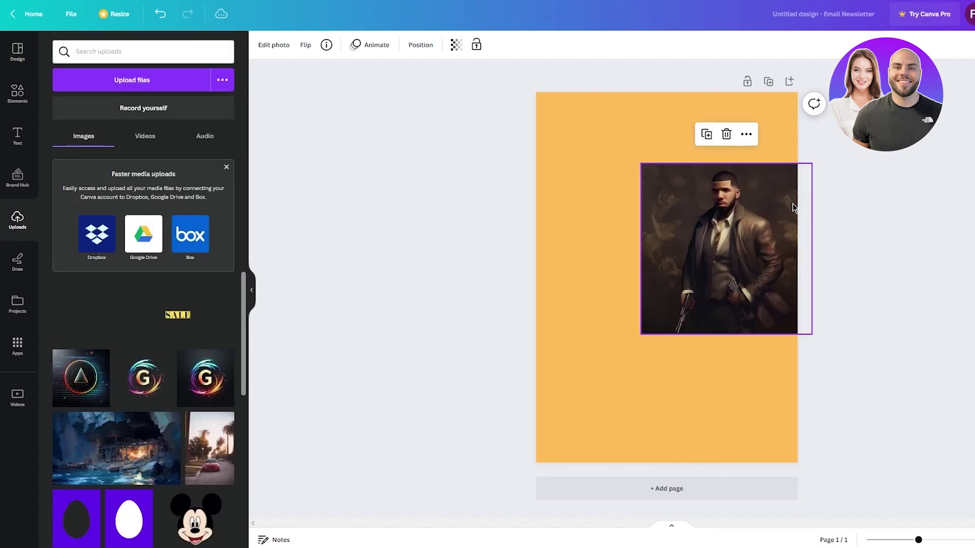
left_click_drag(793, 203, 691, 198)
left_click(684, 134)
Add the Happy Birthday font combination at the top, retyped as 'brand' and 'NEW SALE'
left_click(17, 136)
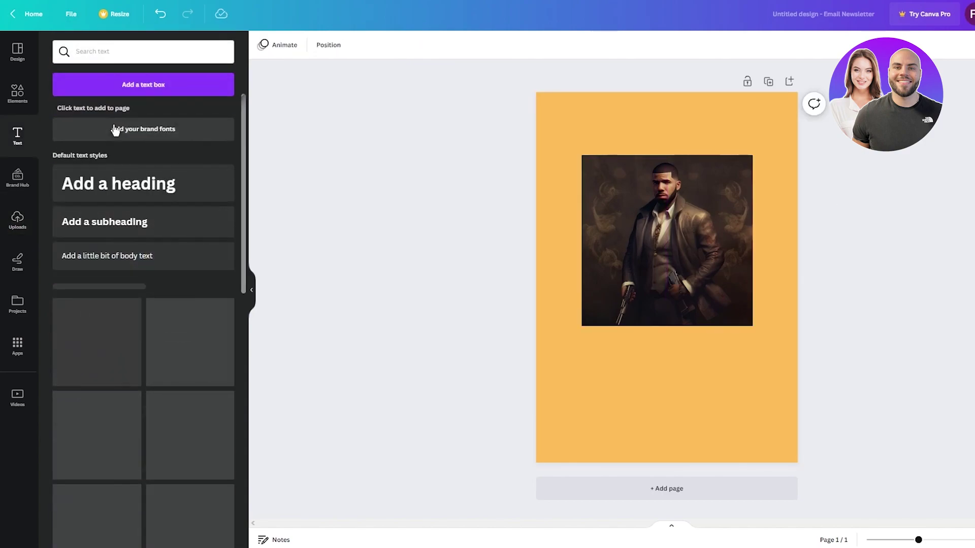
scroll(168, 330, "down", 4)
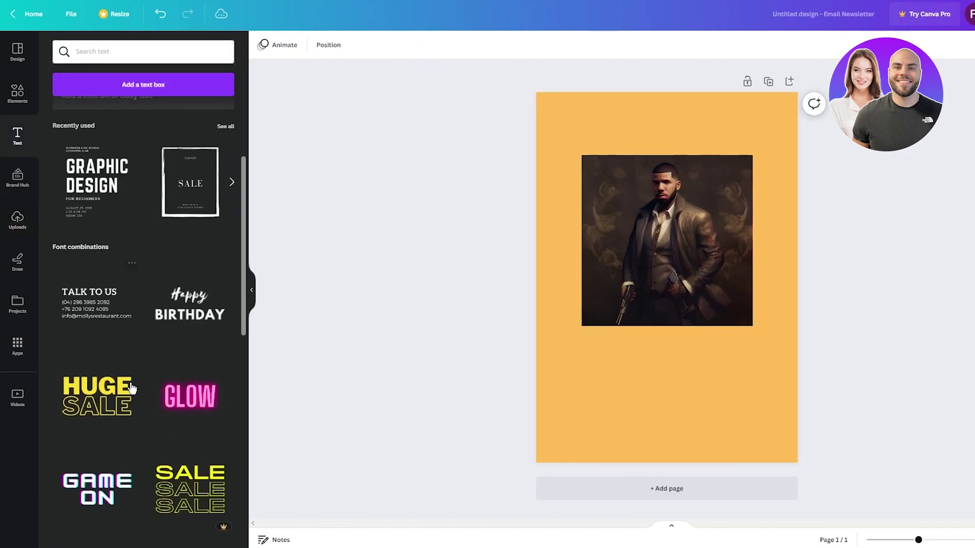
left_click(195, 295)
left_click_drag(666, 277, 669, 133)
double_click(690, 116)
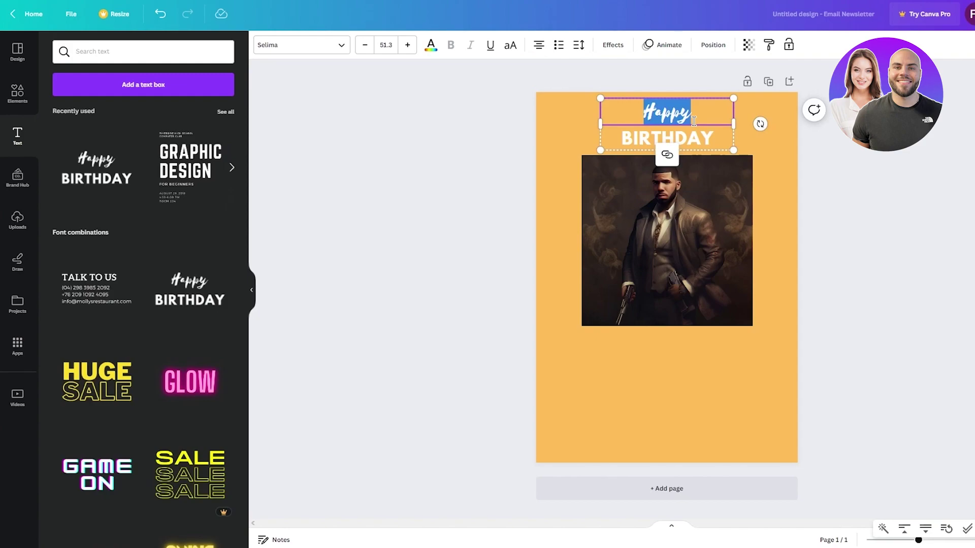
type("brand")
double_click(675, 137)
type("NEW")
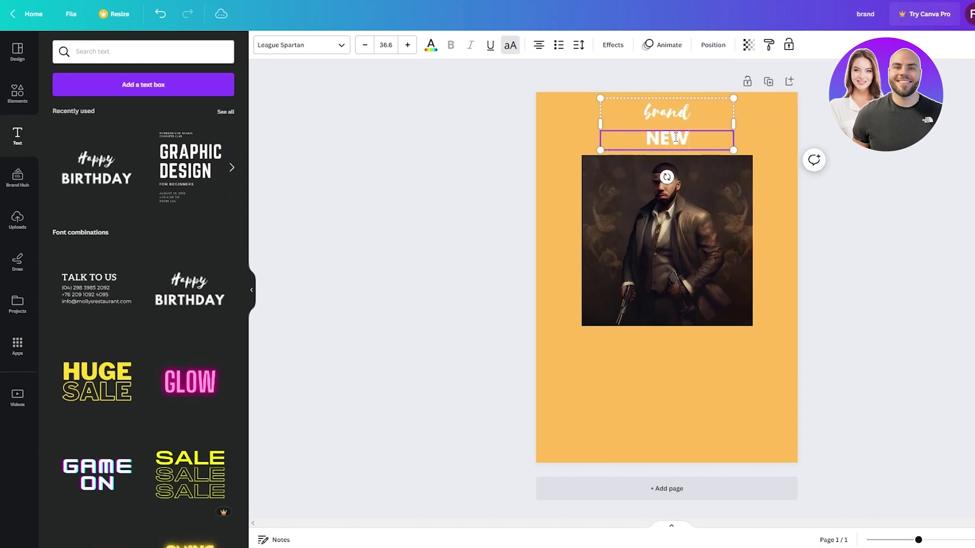
type(" SALE")
left_click(858, 224)
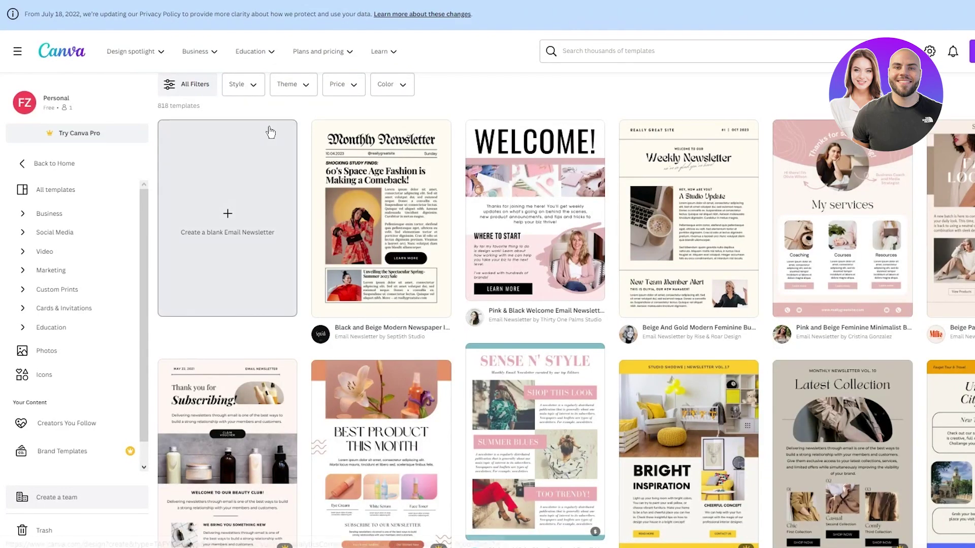
Return to the Canva Home page and show the Plans and pricing menu
left_click(52, 49)
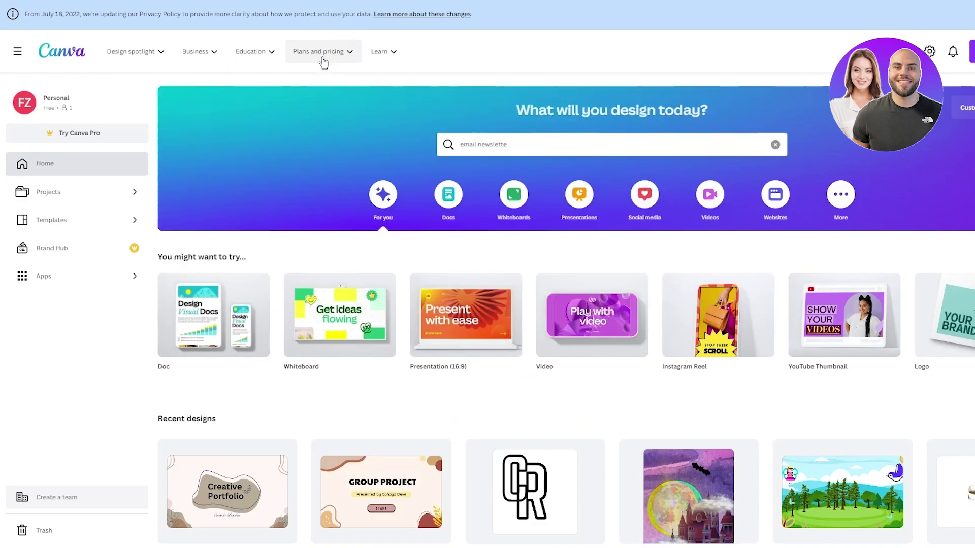
mouse_move(337, 58)
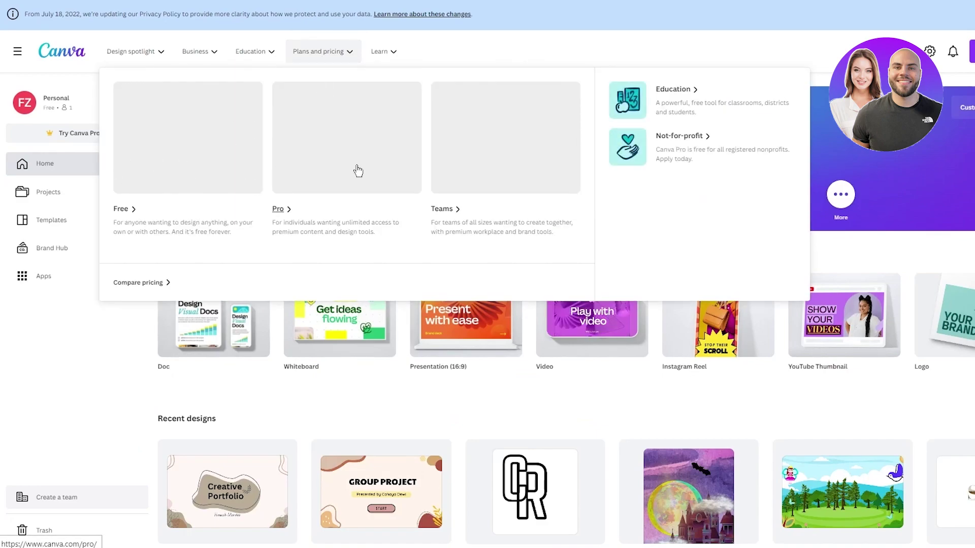